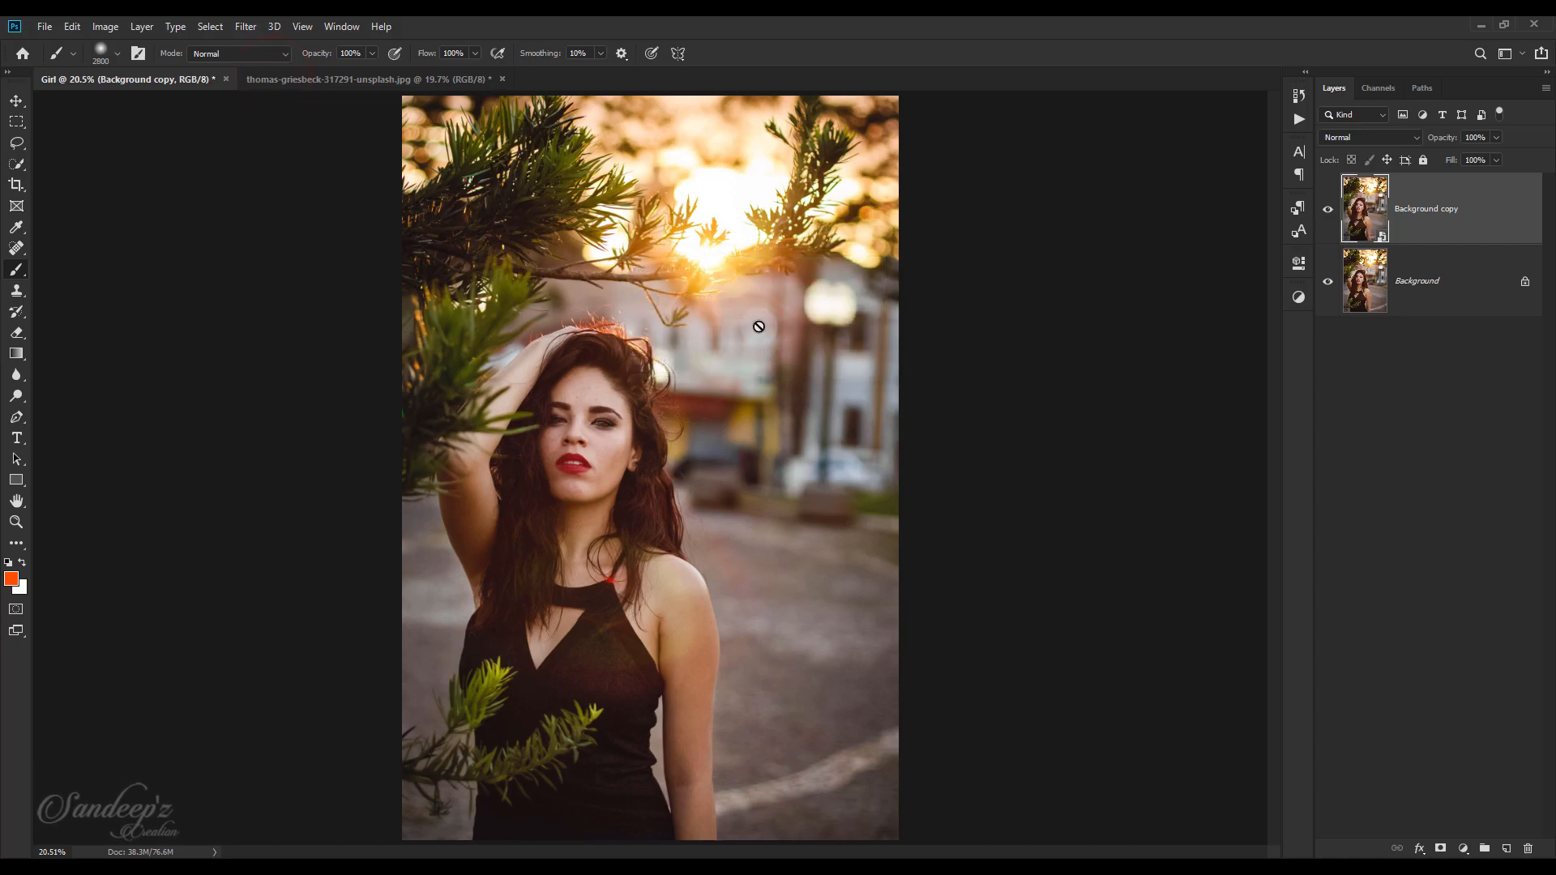
- Open the Camera Raw Filter on the Background copy layer and set Temperature to +15
{"action": "left_click", "coordinate": [16, 101]}
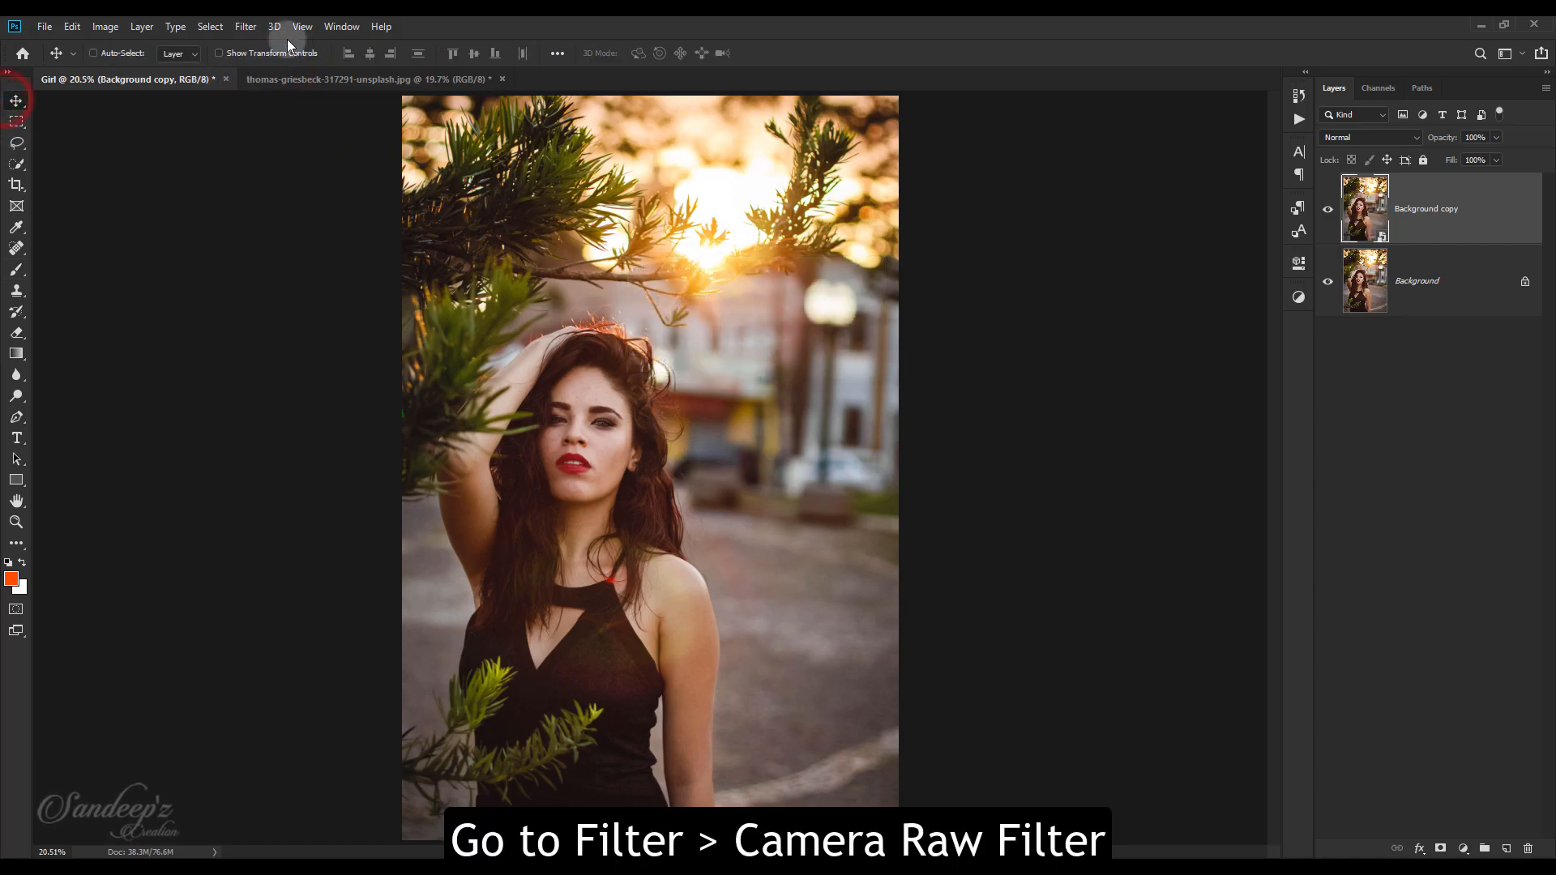
{"action": "left_click", "coordinate": [247, 27]}
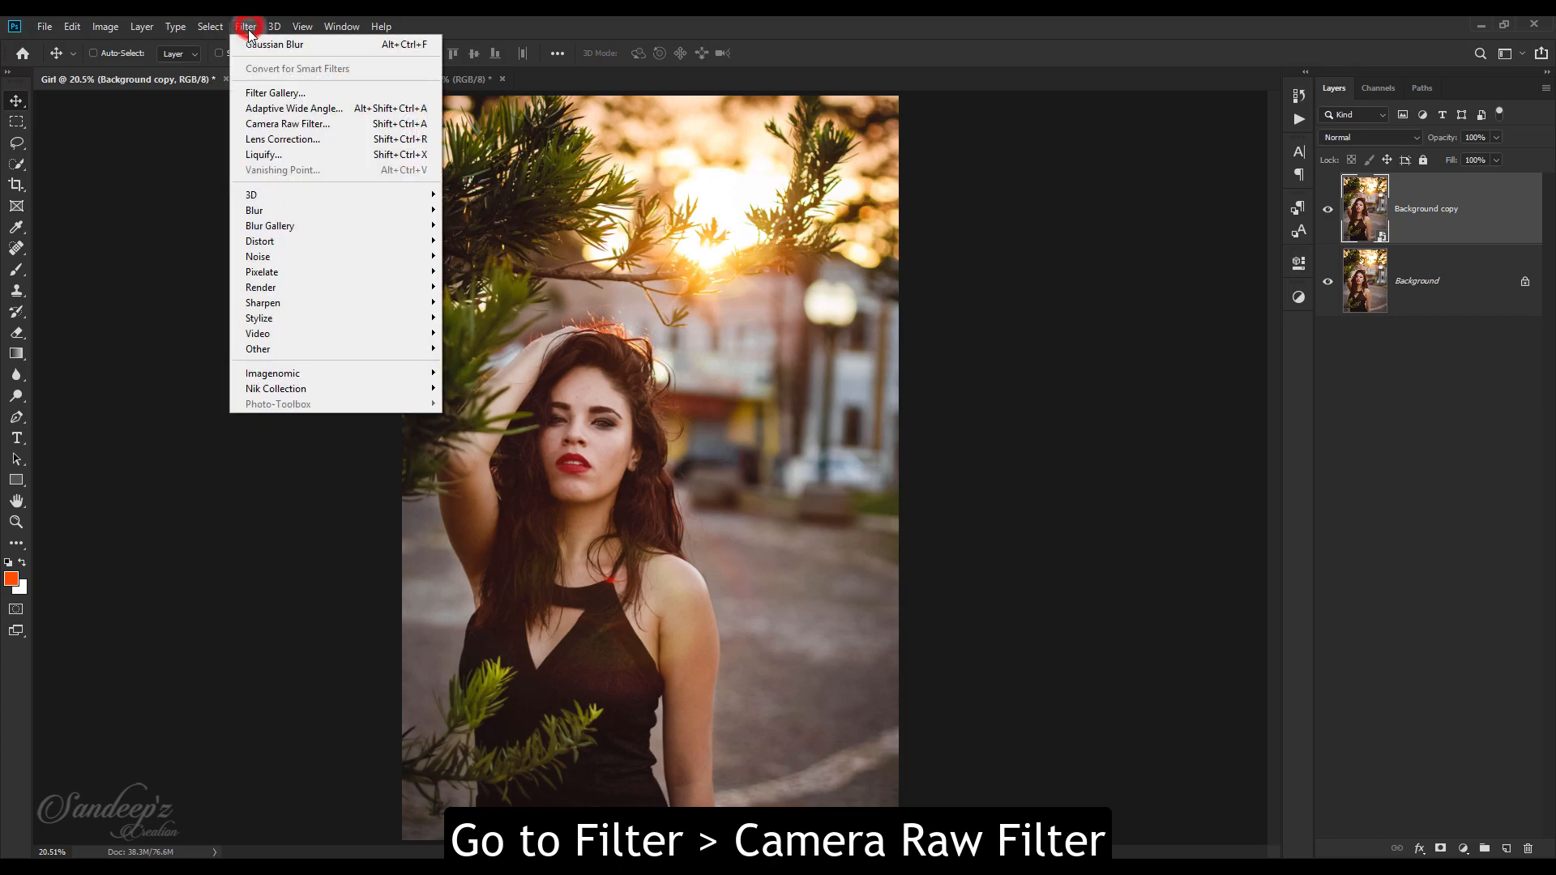
{"action": "left_click", "coordinate": [255, 125]}
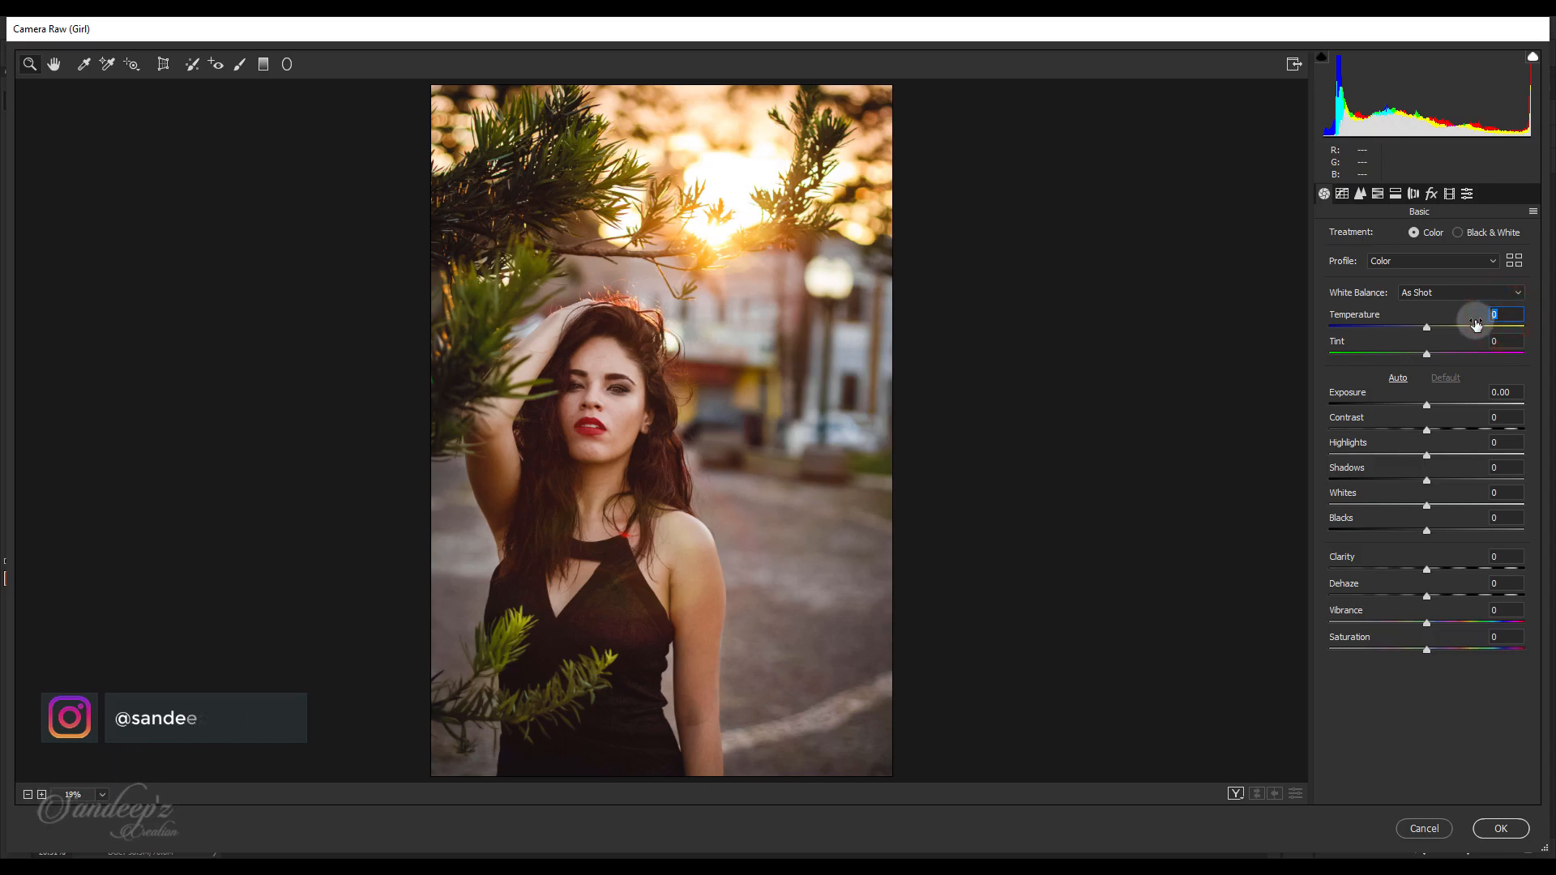
{"action": "type", "text": "5"}
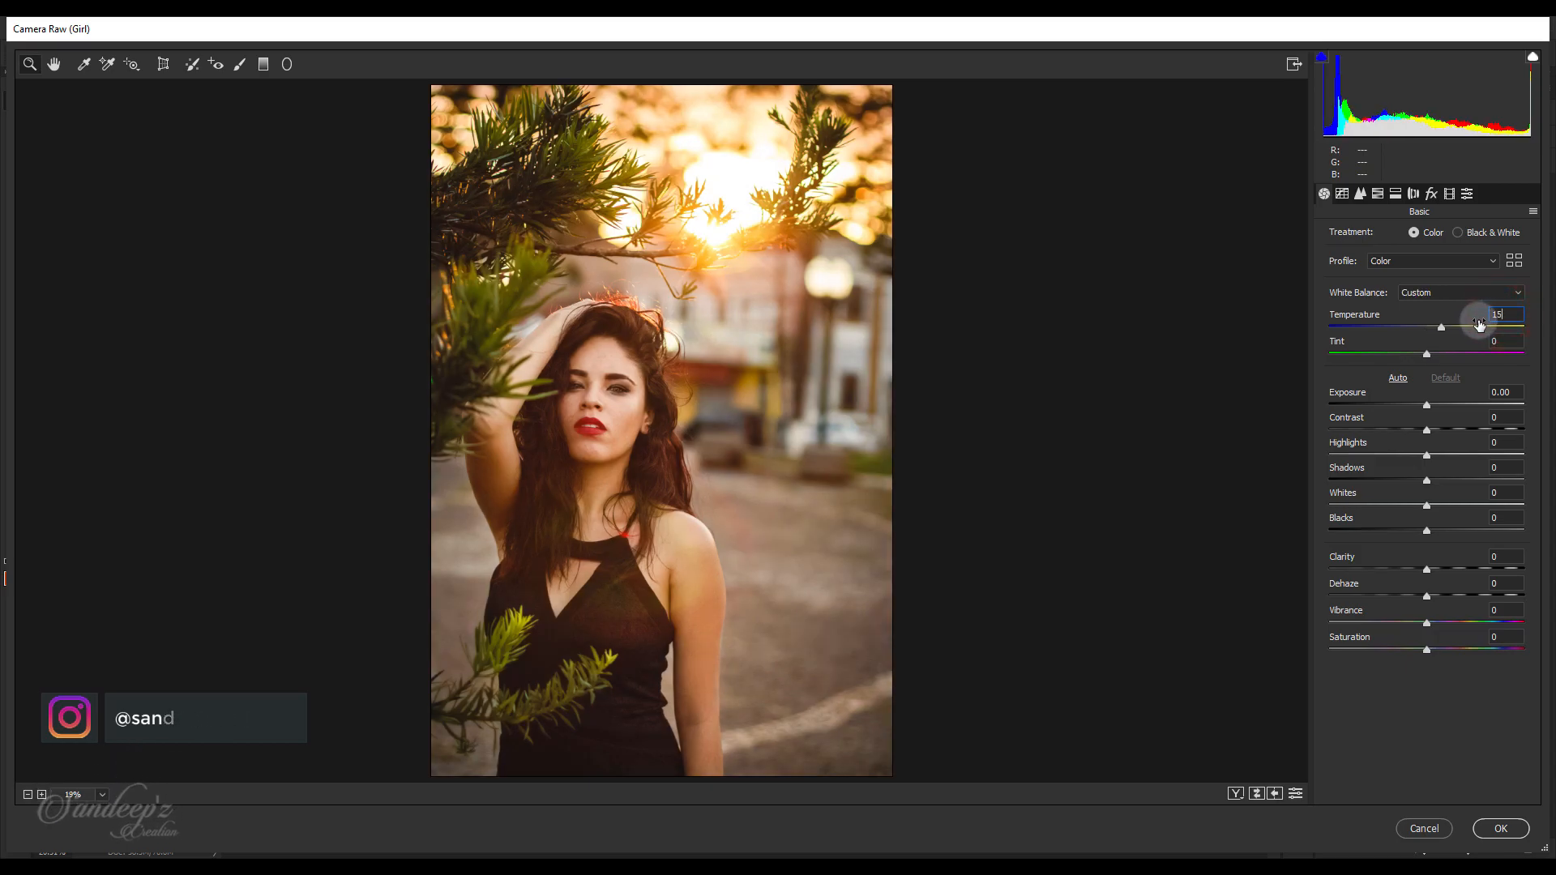
- Set Exposure to +0.20, Contrast -13, Highlights -3, Shadows +8, Whites -6, Blacks -6, Clarity -15 and Vibrance +9
{"action": "left_click", "coordinate": [1429, 404]}
{"action": "left_click_drag", "start_coordinate": [1426, 432], "coordinate": [1429, 573]}
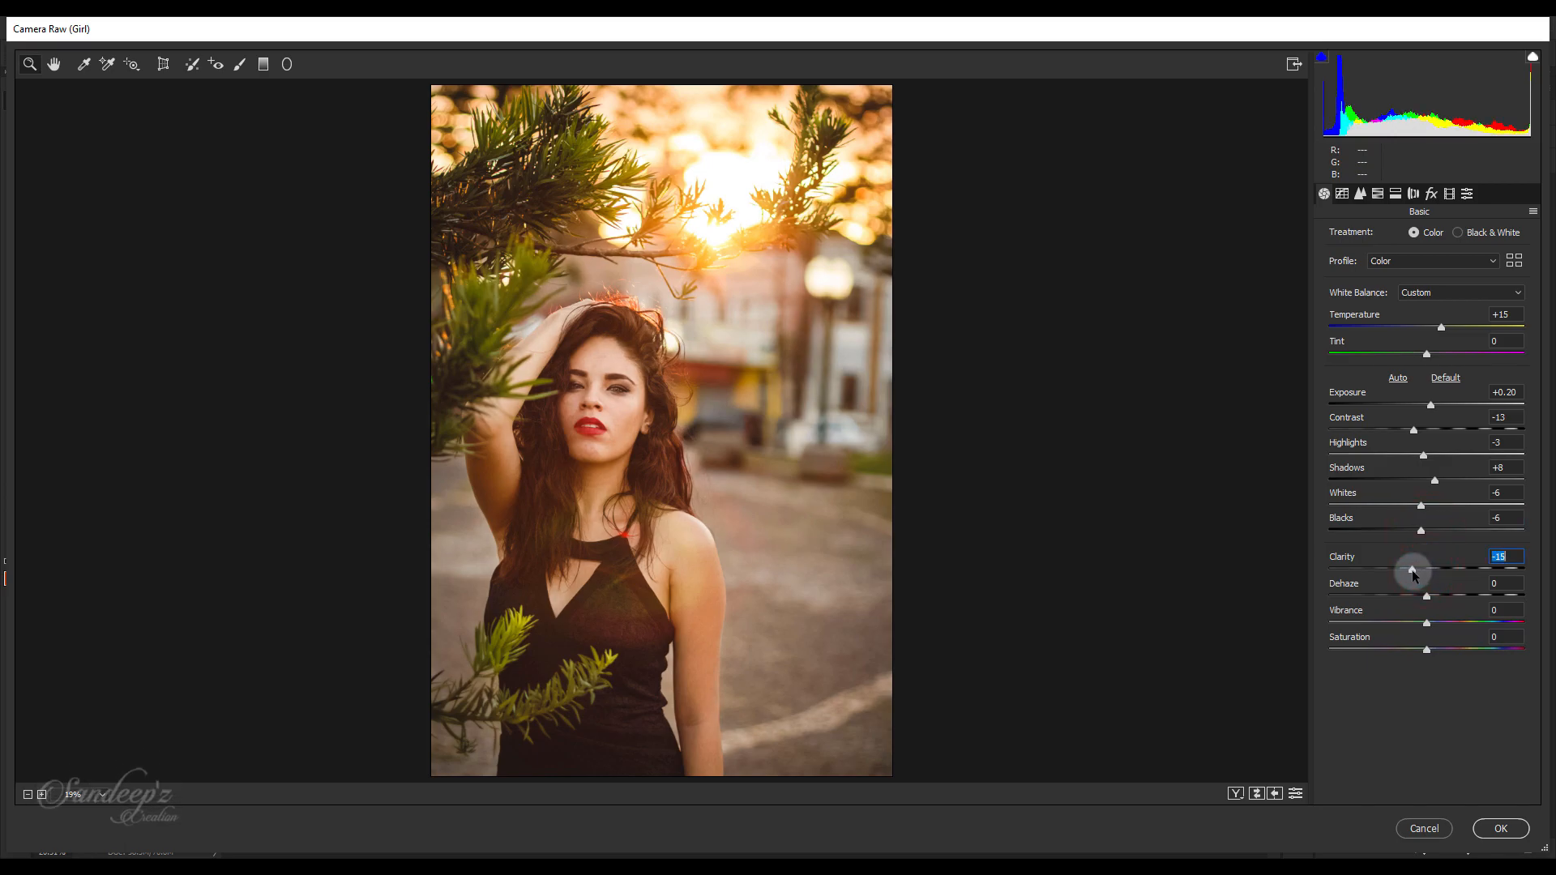
{"action": "left_click_drag", "start_coordinate": [1428, 627], "coordinate": [1433, 623]}
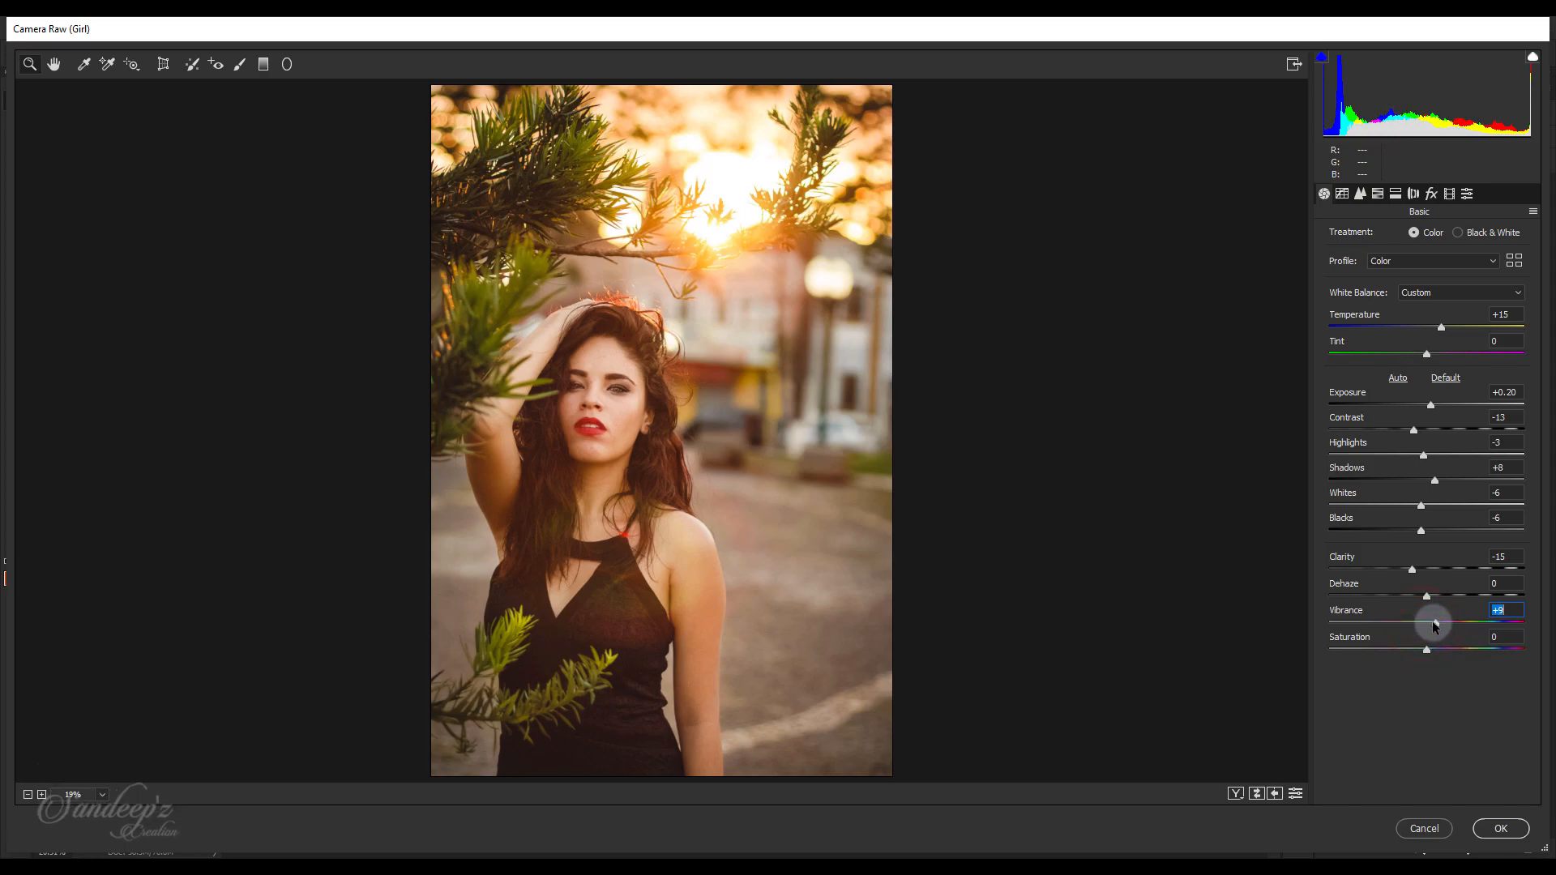
- Split-tone the shadows with Hue 35 and Saturation 10
{"action": "left_click", "coordinate": [1359, 195]}
{"action": "left_click", "coordinate": [1375, 194]}
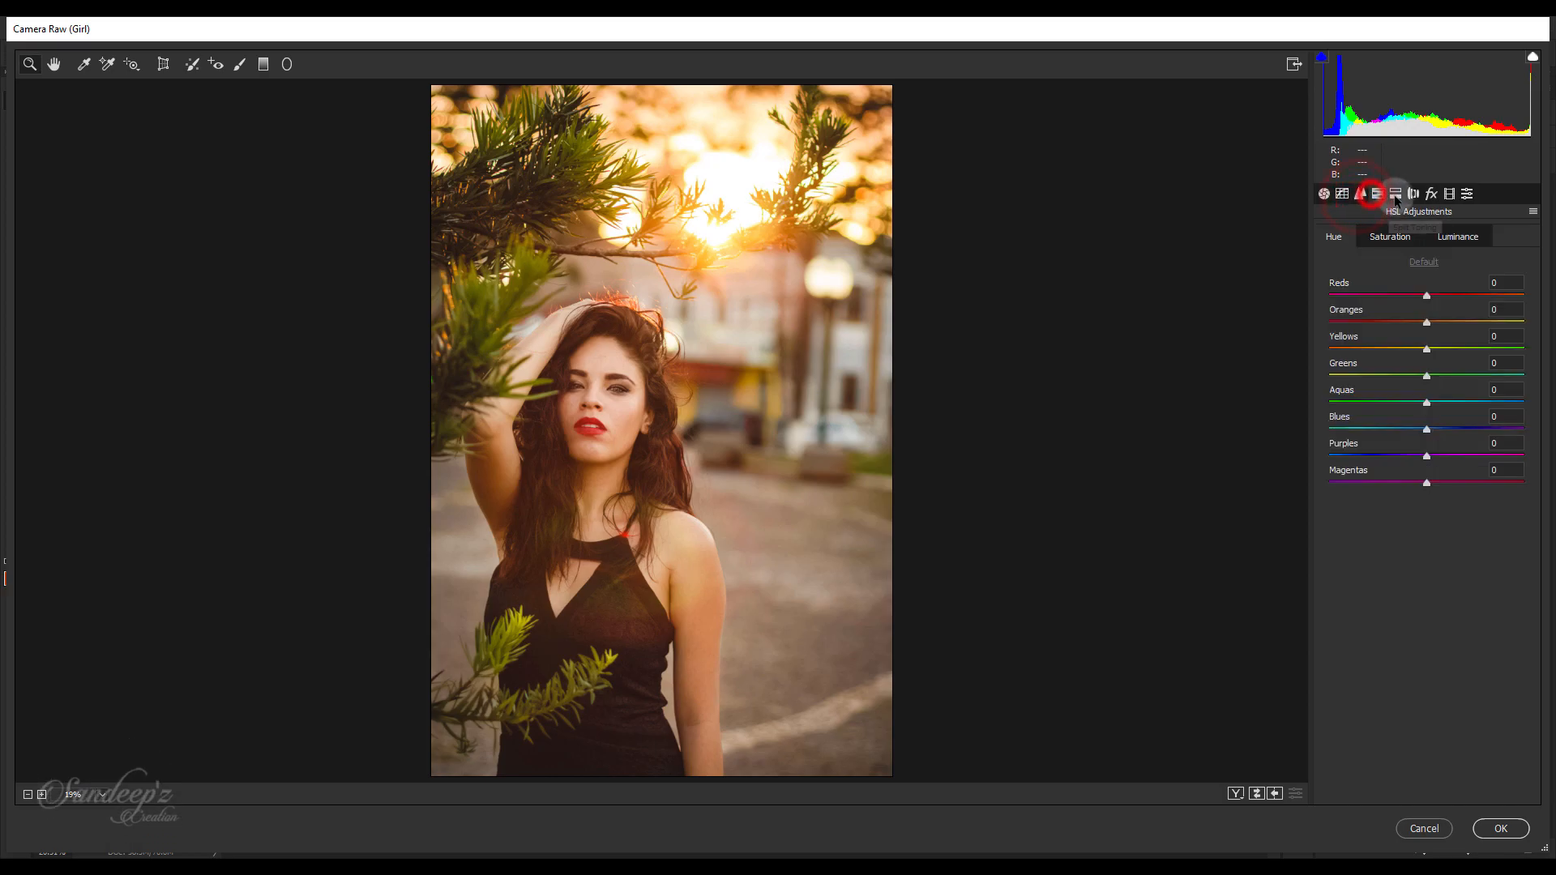
{"action": "left_click", "coordinate": [1395, 193]}
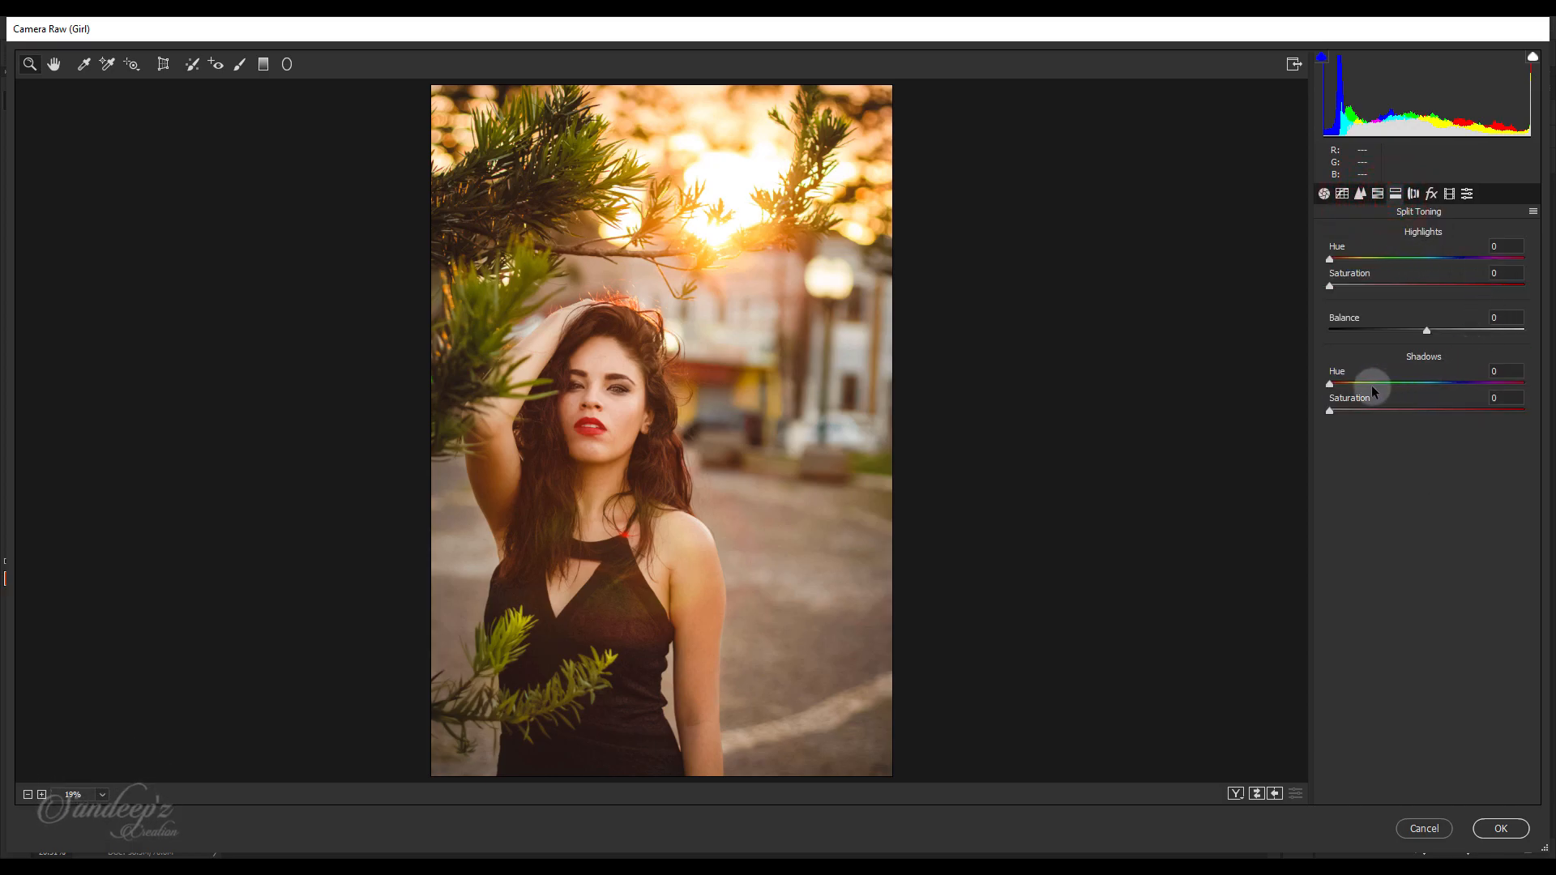
{"action": "left_click_drag", "start_coordinate": [1330, 383], "coordinate": [1348, 385]}
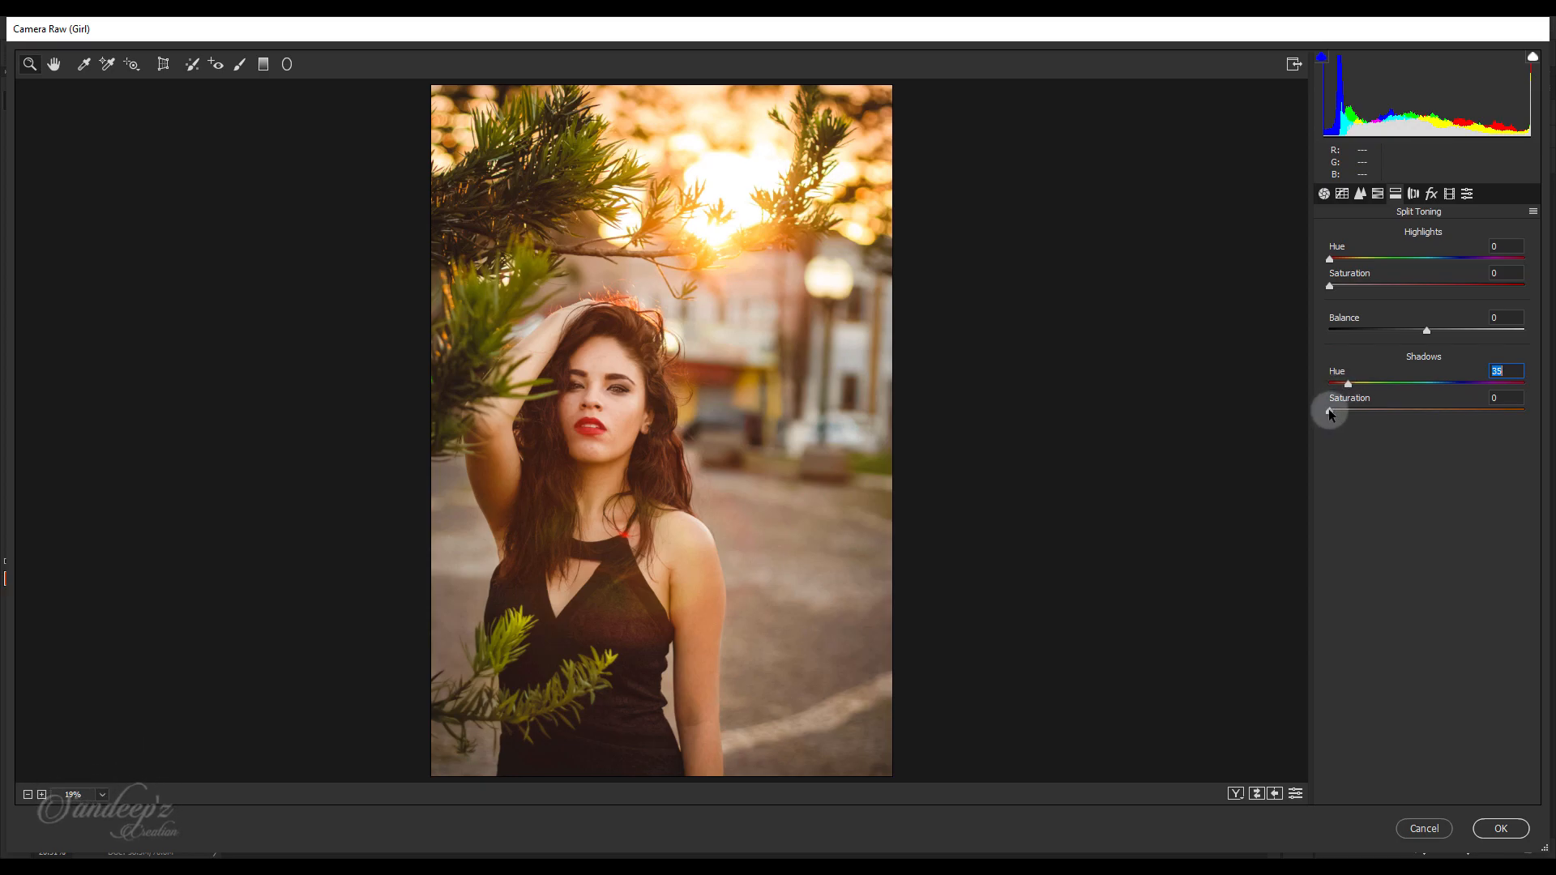
{"action": "left_click_drag", "start_coordinate": [1342, 415], "coordinate": [1349, 416]}
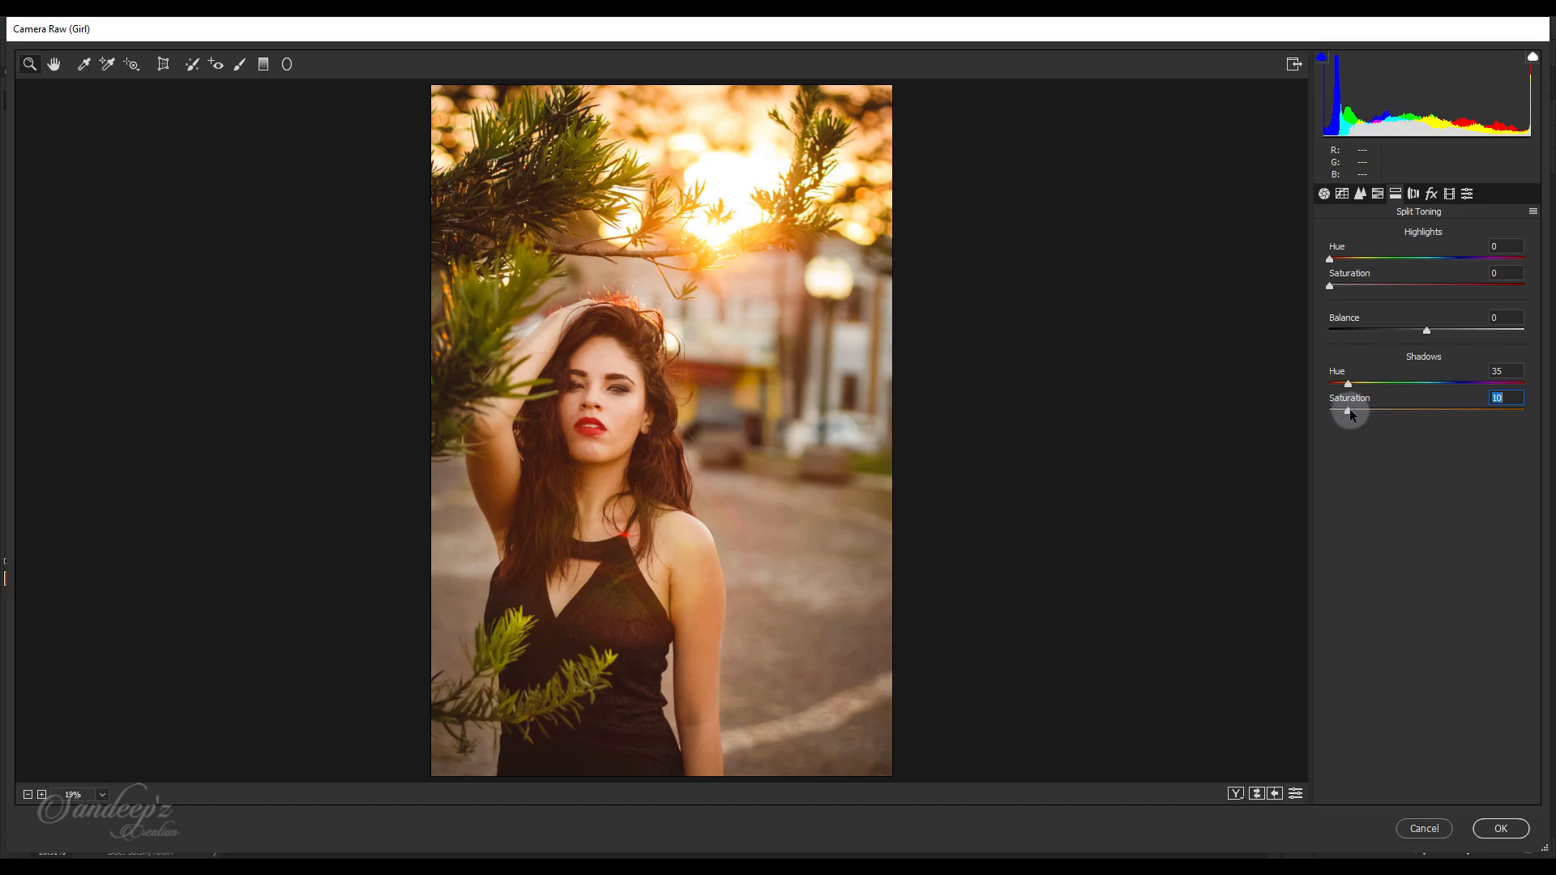
- Lower the post-crop vignetting amount slightly to darken the photo's edges
{"action": "left_click", "coordinate": [1446, 194]}
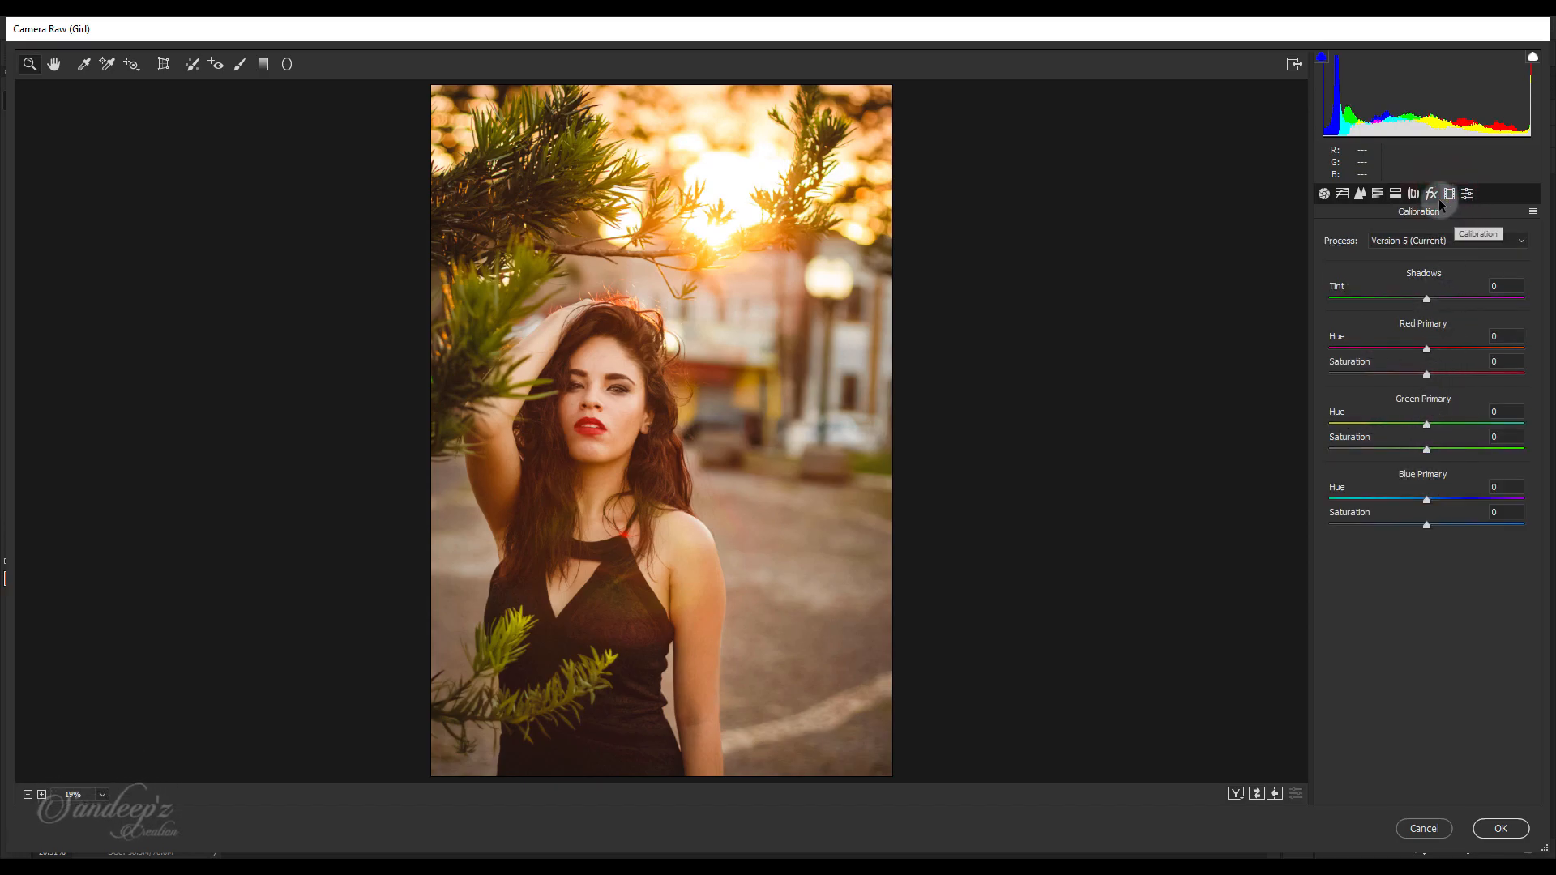
{"action": "left_click", "coordinate": [1432, 195]}
{"action": "mouse_move", "coordinate": [1427, 401]}
{"action": "left_mouse_down"}
{"action": "mouse_move", "coordinate": [1376, 402]}
{"action": "mouse_move", "coordinate": [1412, 404]}
{"action": "left_mouse_up"}
- Set noise reduction Luminance, Luminance Detail and Luminance Contrast to 10 each, and apply the Camera Raw adjustments
{"action": "left_click", "coordinate": [1361, 198]}
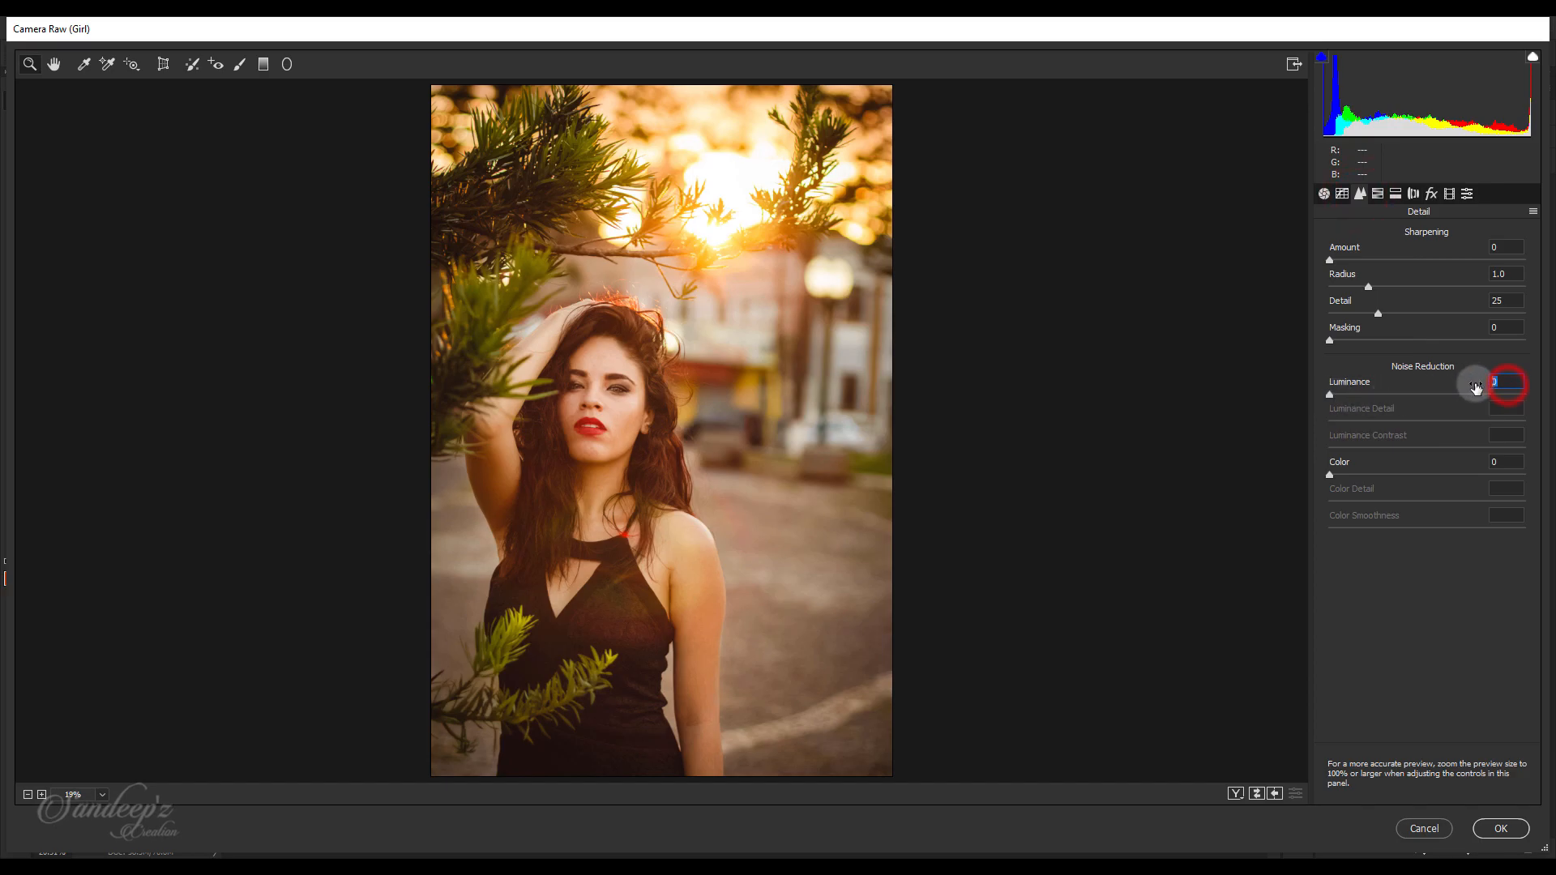
{"action": "key", "text": "BackSpace"}
{"action": "type", "text": "10"}
{"action": "left_click", "coordinate": [1504, 409]}
{"action": "type", "text": "1"}
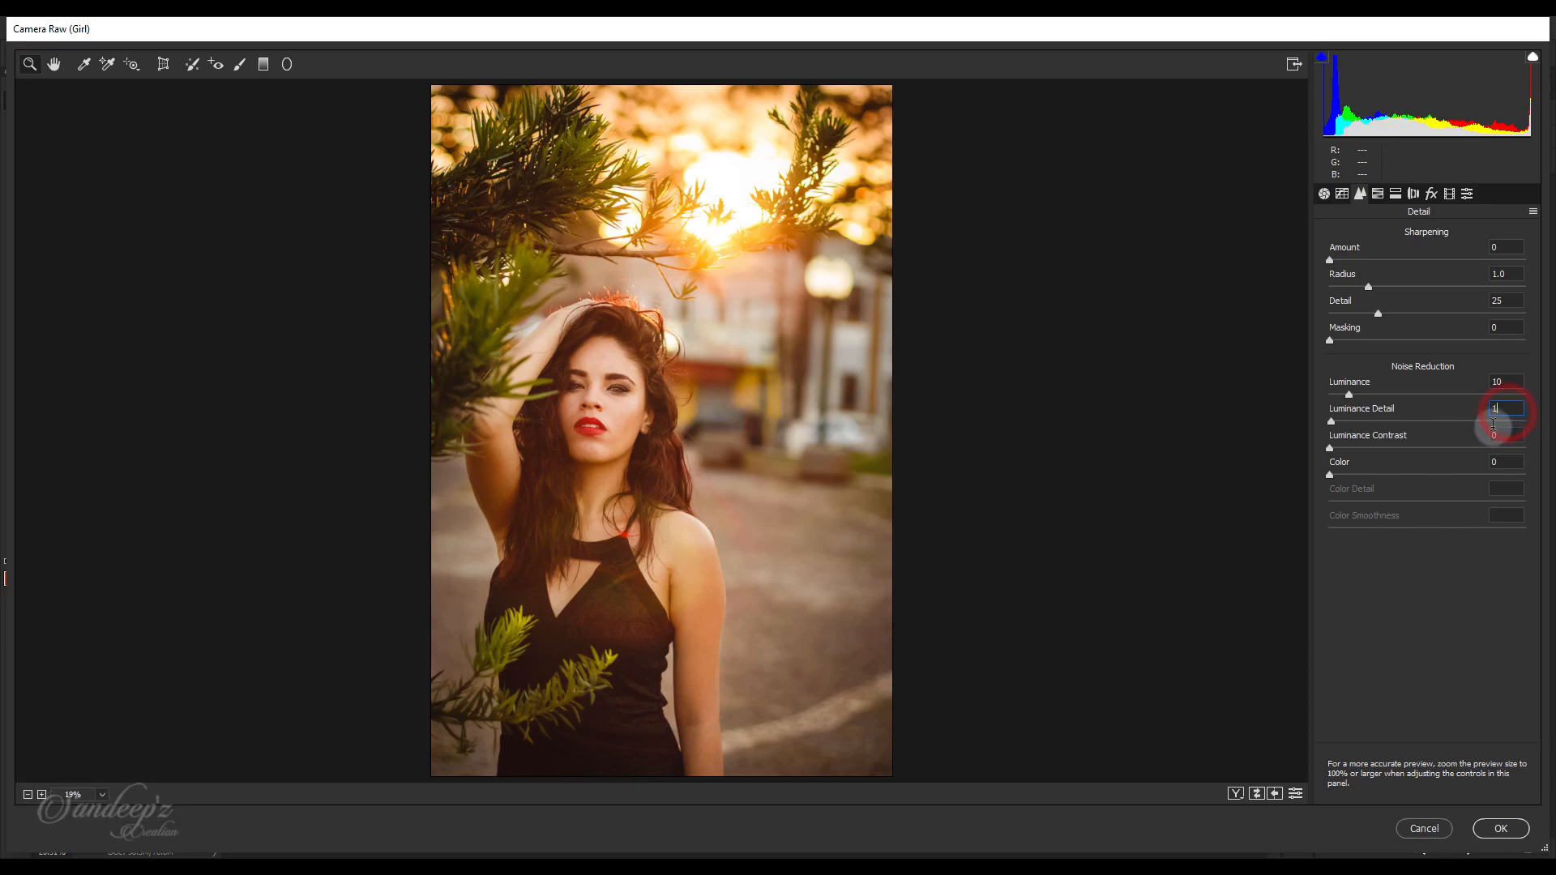
{"action": "type", "text": "10"}
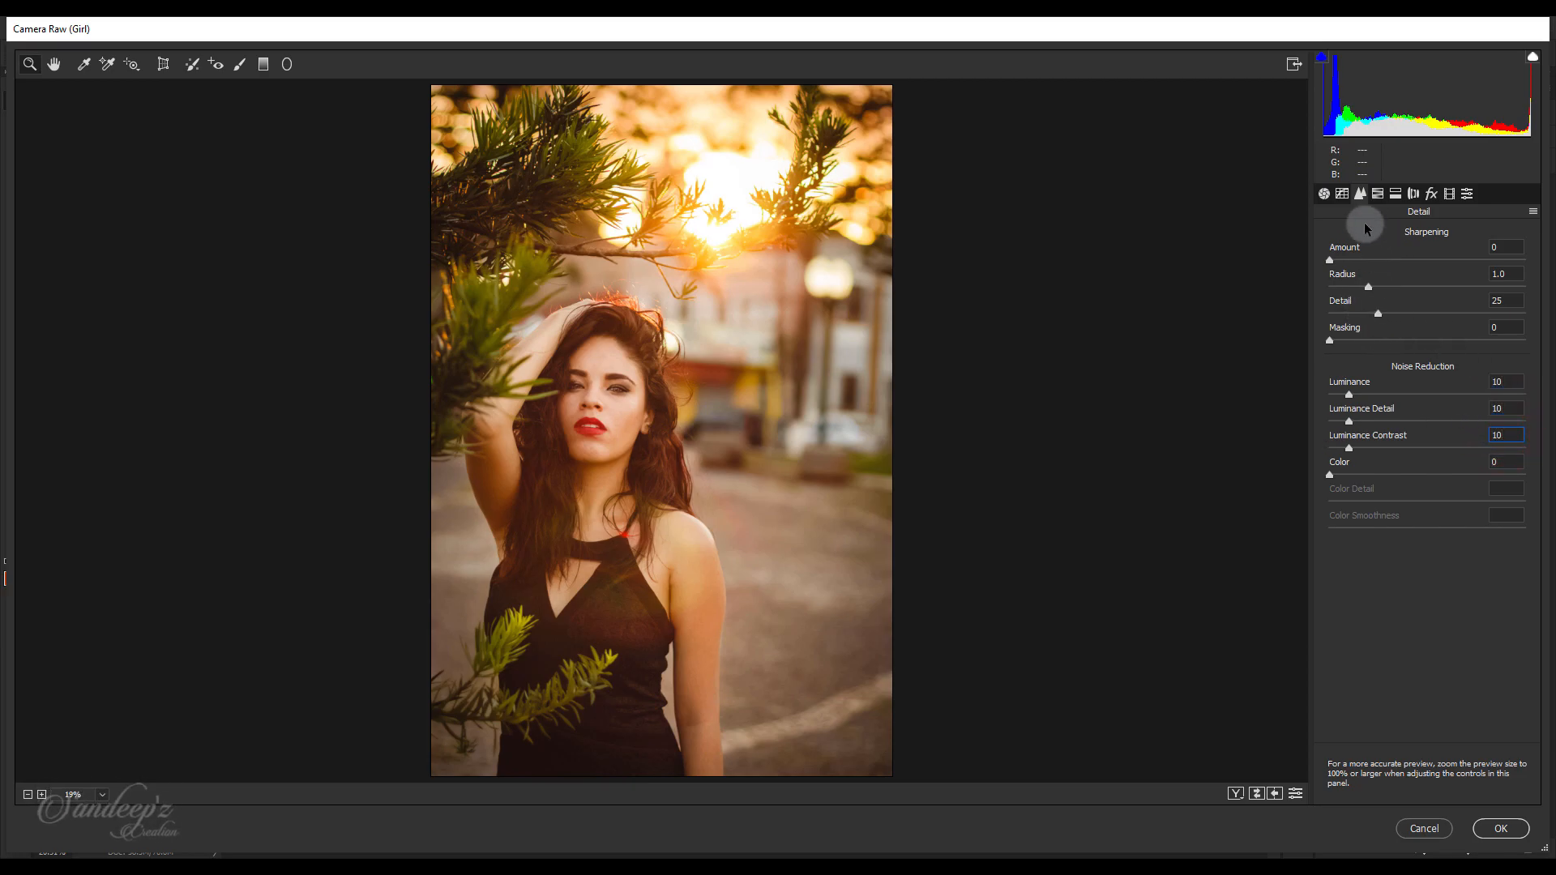
{"action": "left_click", "coordinate": [1343, 193]}
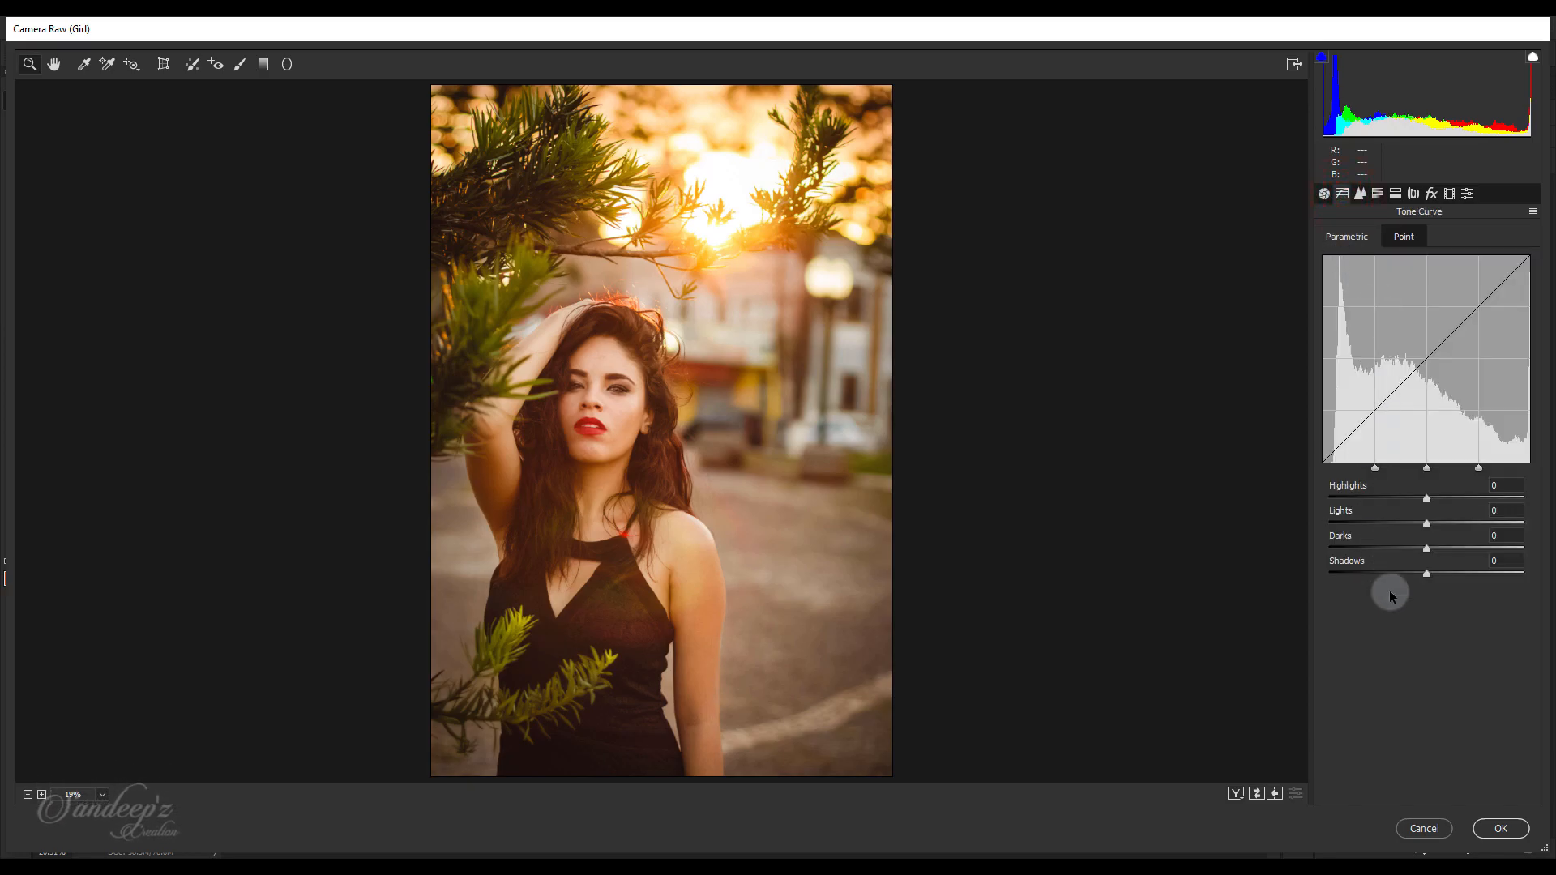
{"action": "left_click", "coordinate": [1488, 828]}
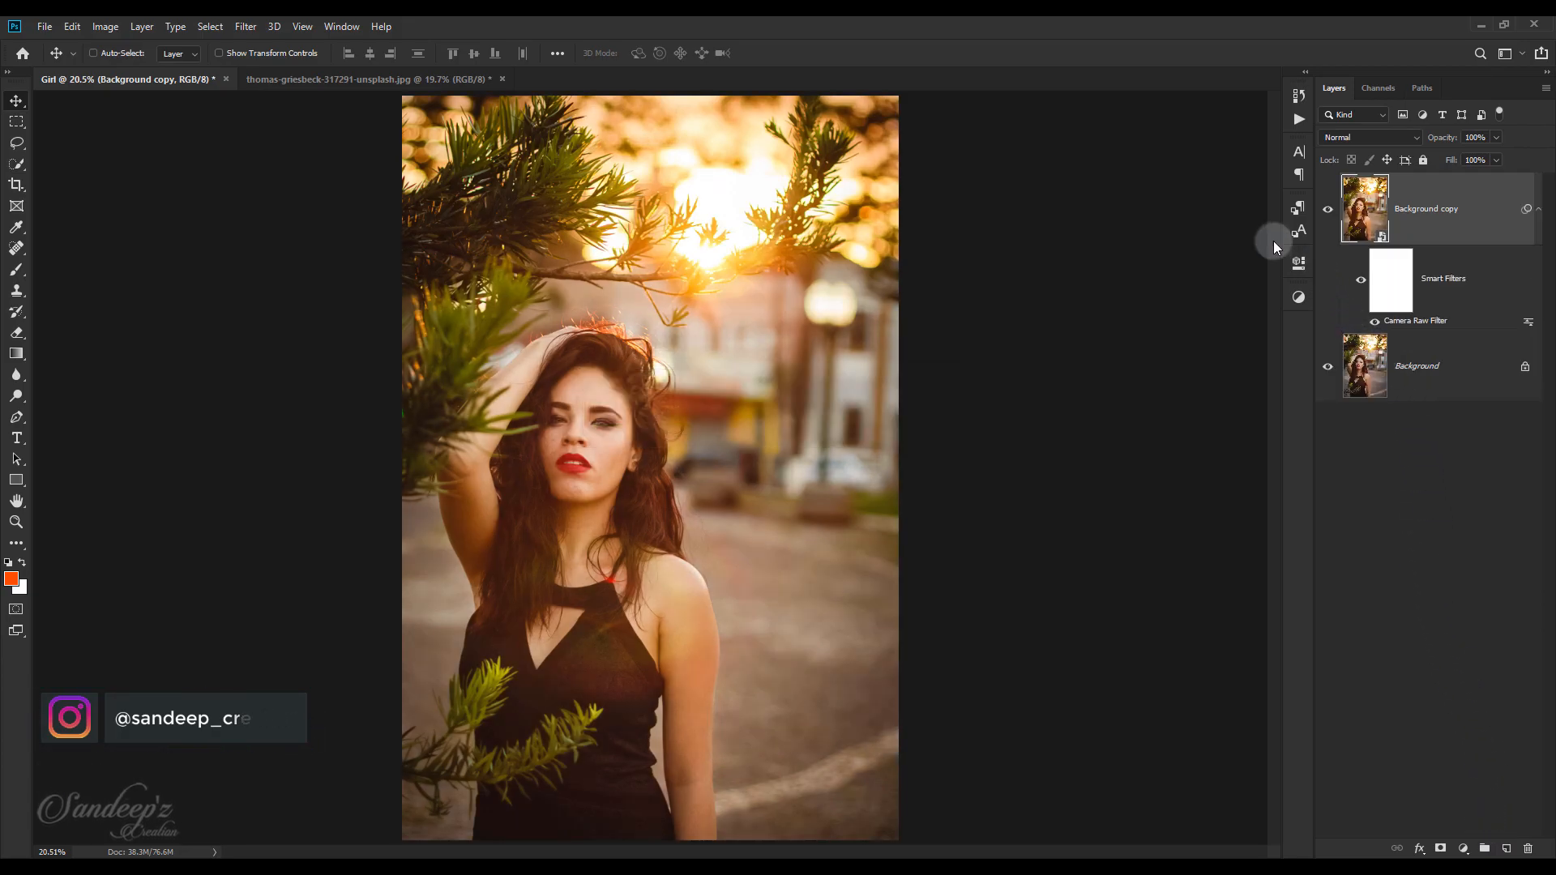
- Apply a Gaussian Blur smart filter with a radius of 25 pixels to the Background copy layer
{"action": "left_click", "coordinate": [243, 26]}
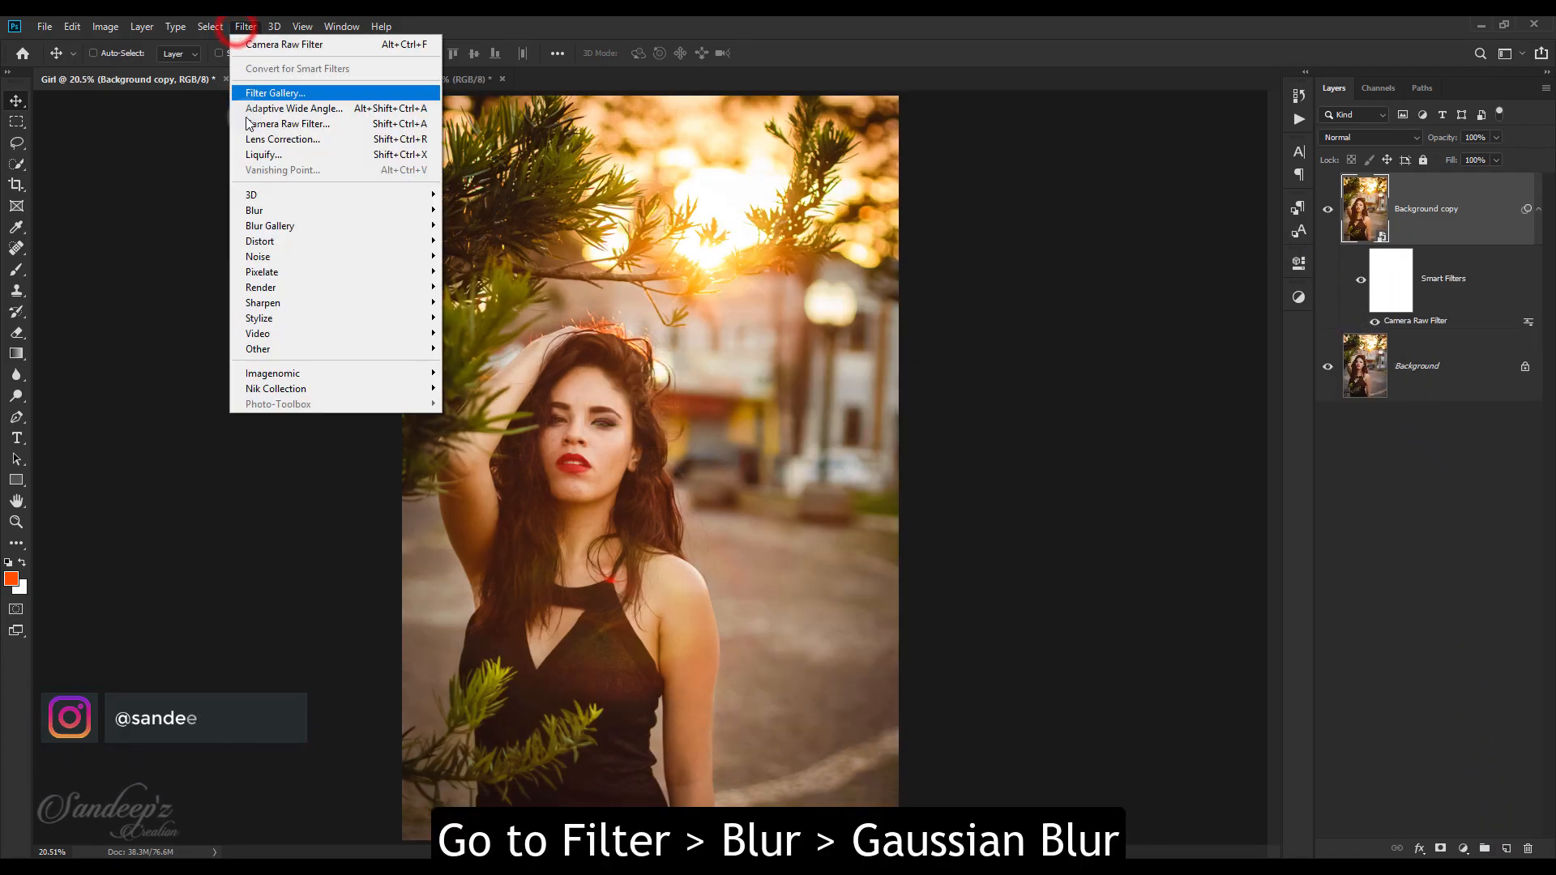
{"action": "mouse_move", "coordinate": [268, 207]}
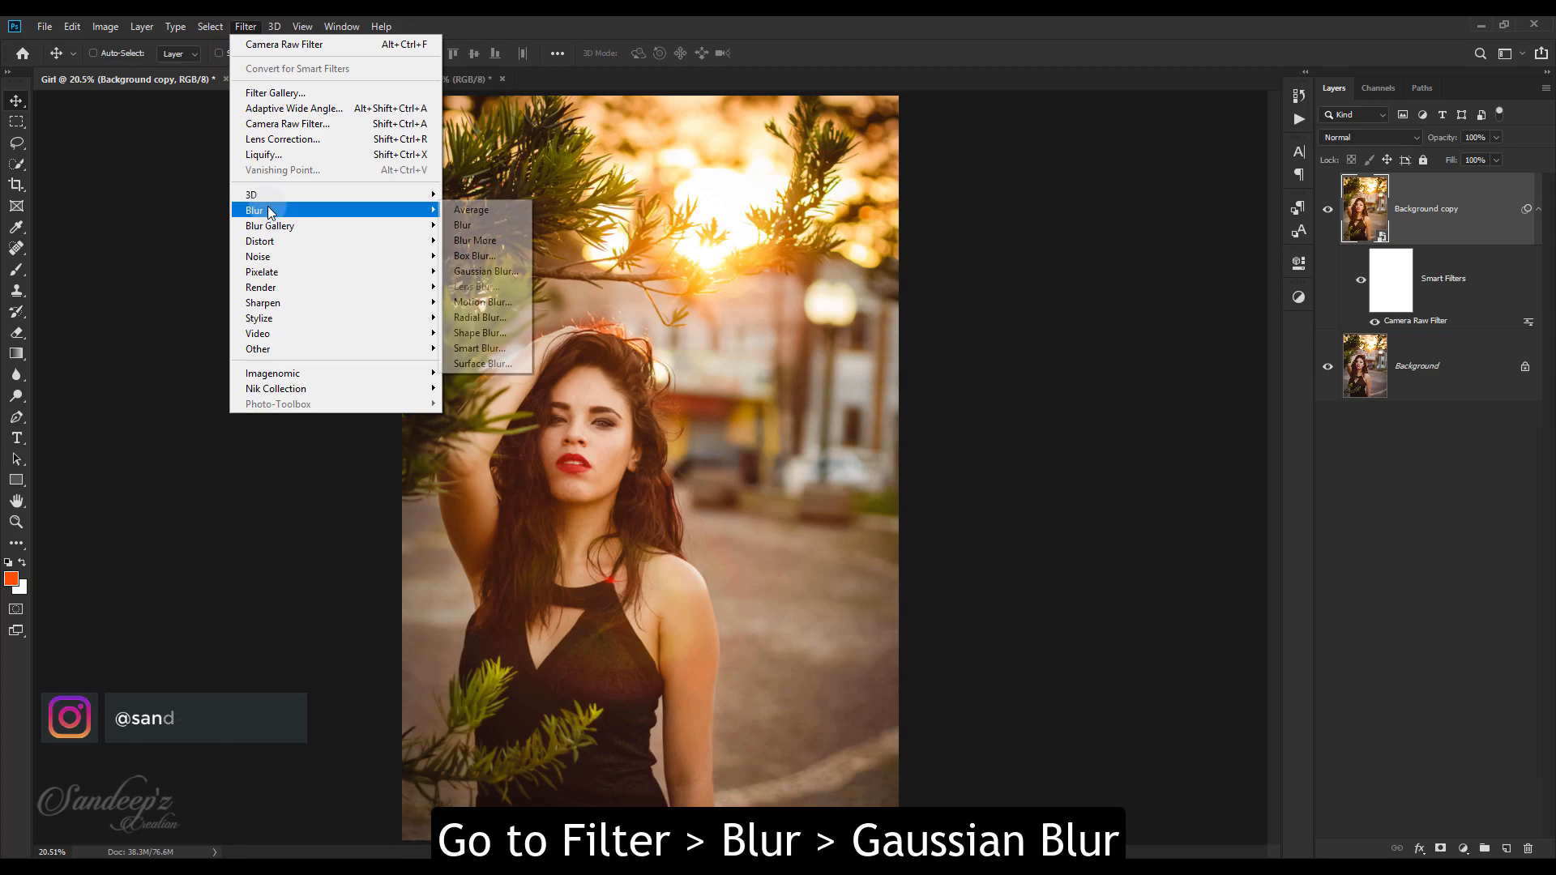
{"action": "left_click", "coordinate": [486, 272]}
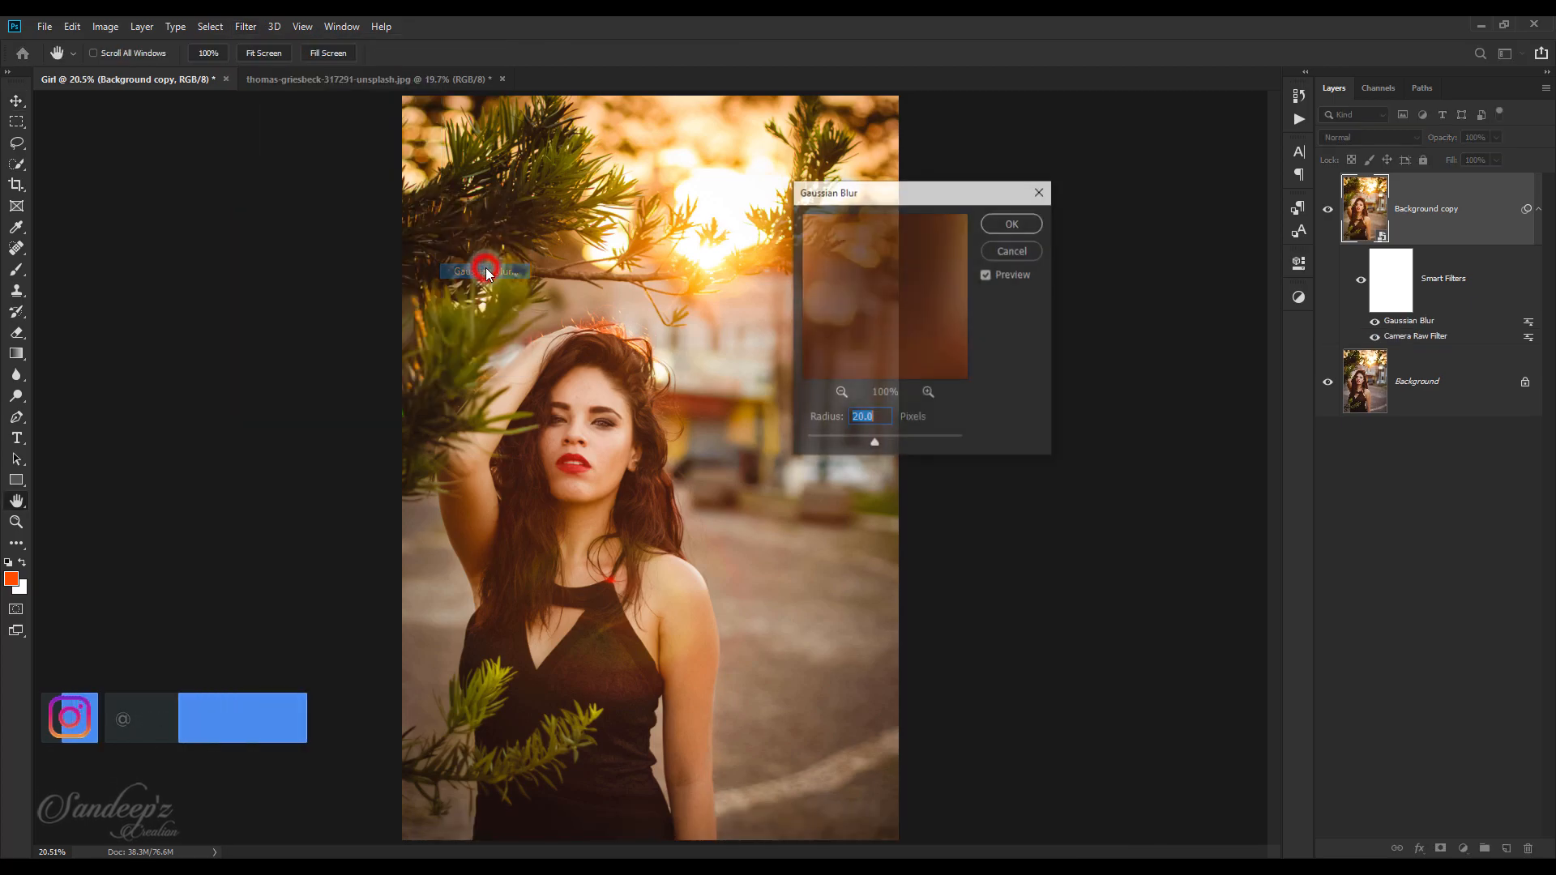
{"action": "left_click", "coordinate": [878, 419]}
{"action": "left_click_drag", "start_coordinate": [879, 419], "coordinate": [836, 419]}
{"action": "type", "text": "2"}
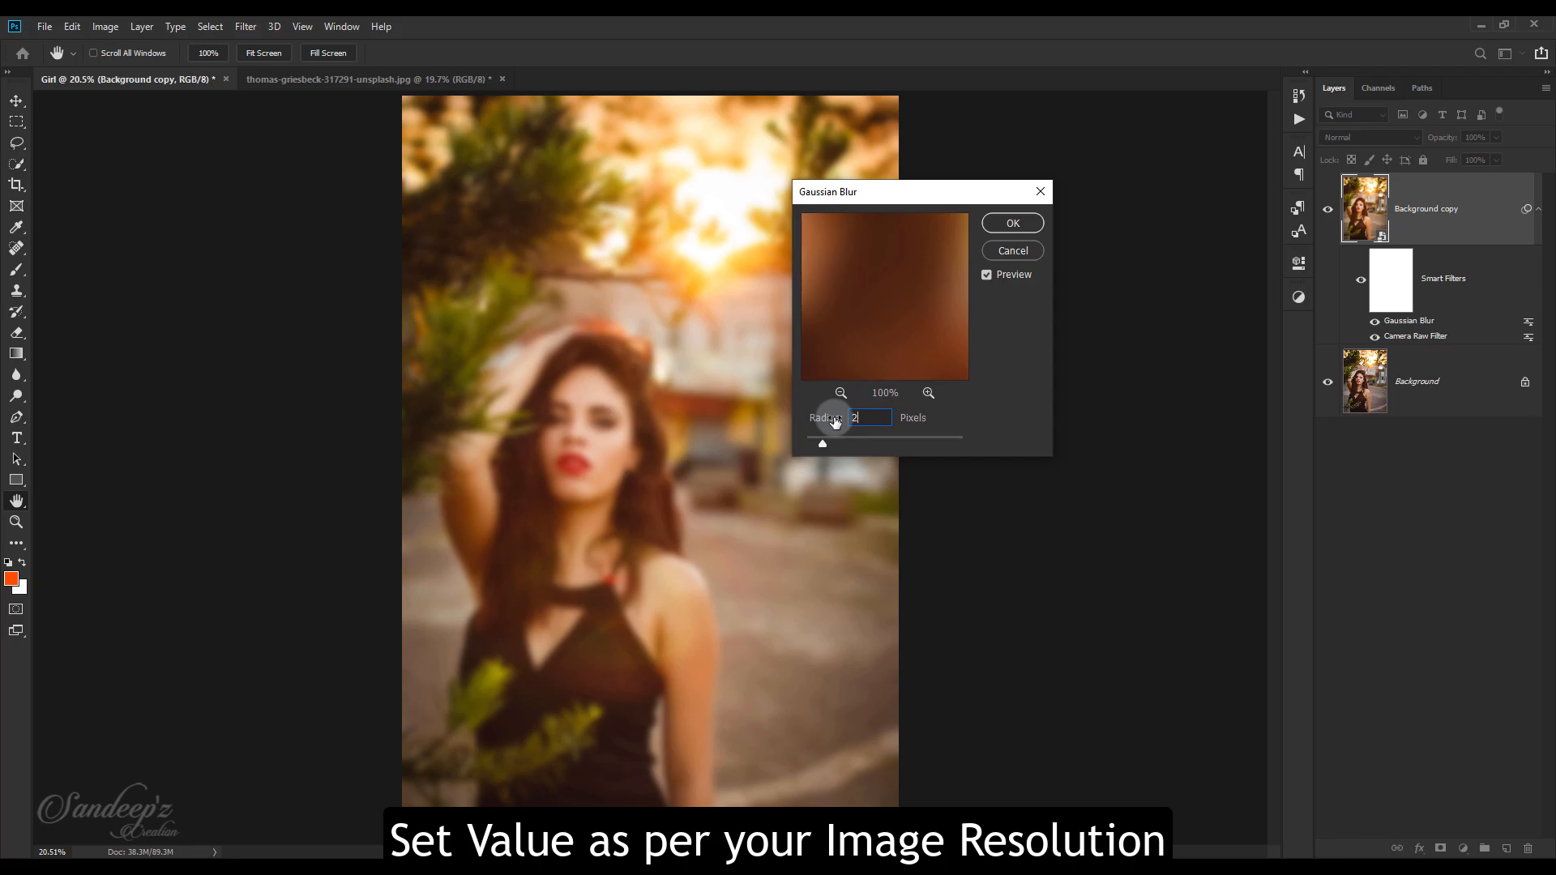
{"action": "type", "text": "5"}
{"action": "left_click", "coordinate": [1008, 228]}
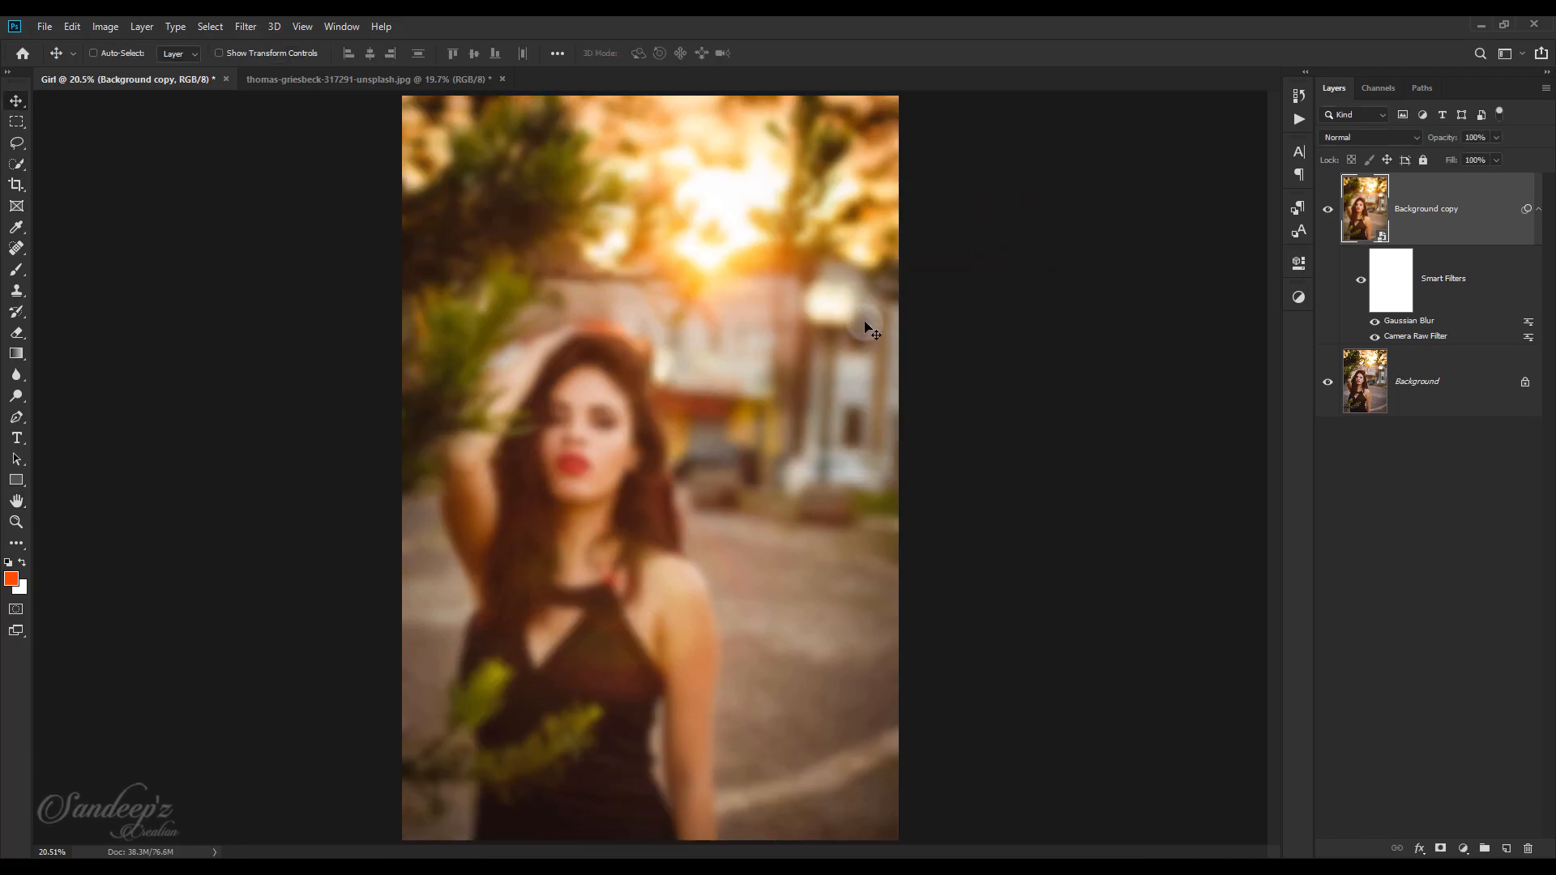
- Set the Gaussian Blur smart filter's blending mode to Lighten and its opacity to 24%
{"action": "double_click", "coordinate": [1528, 323]}
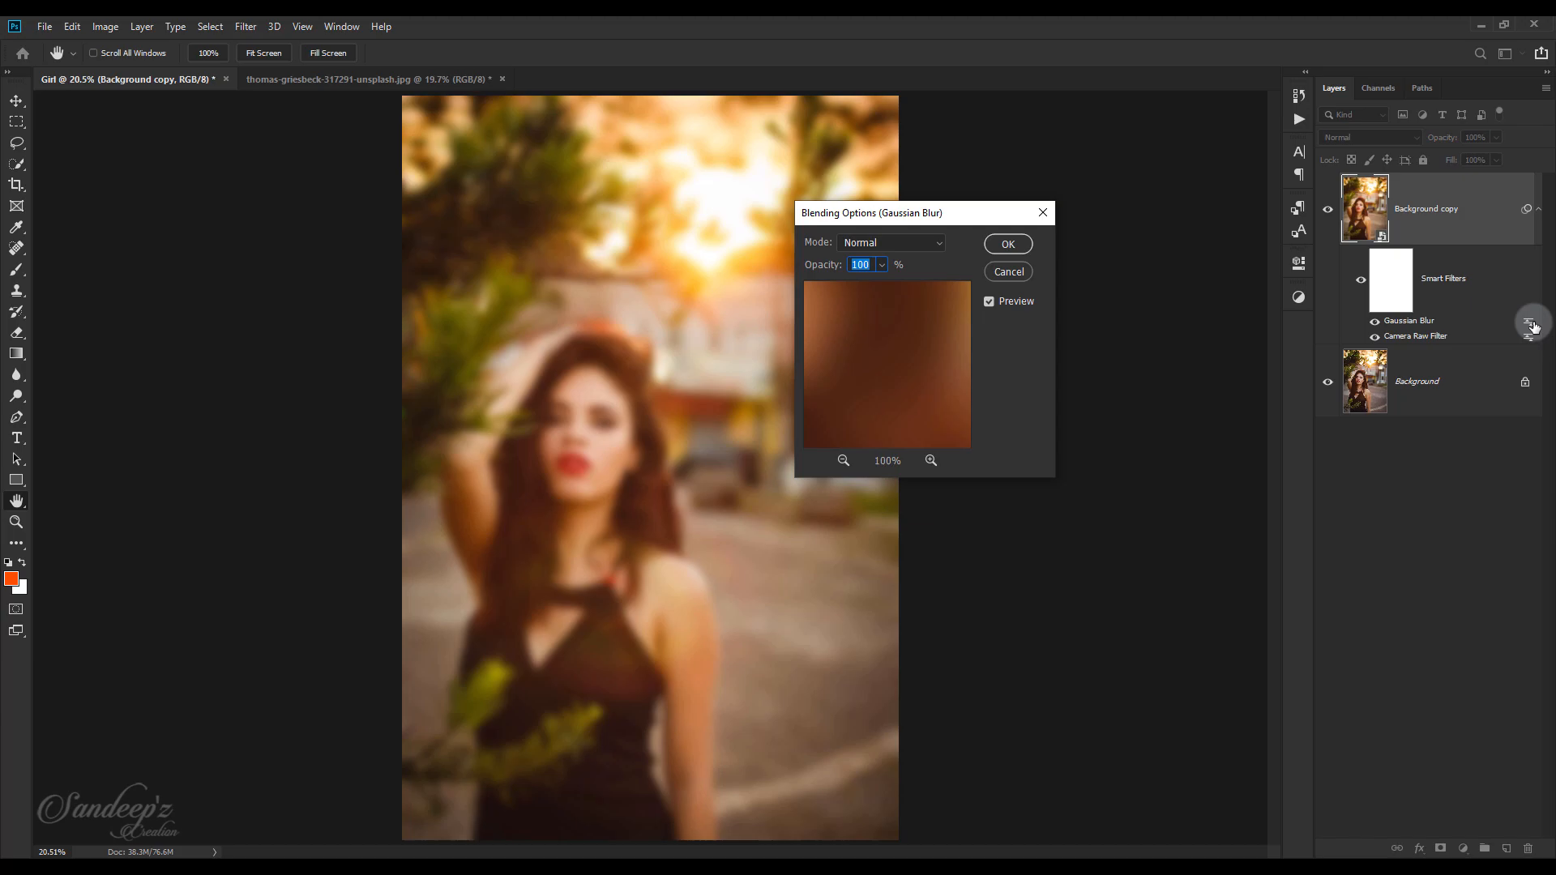
{"action": "left_click", "coordinate": [901, 244]}
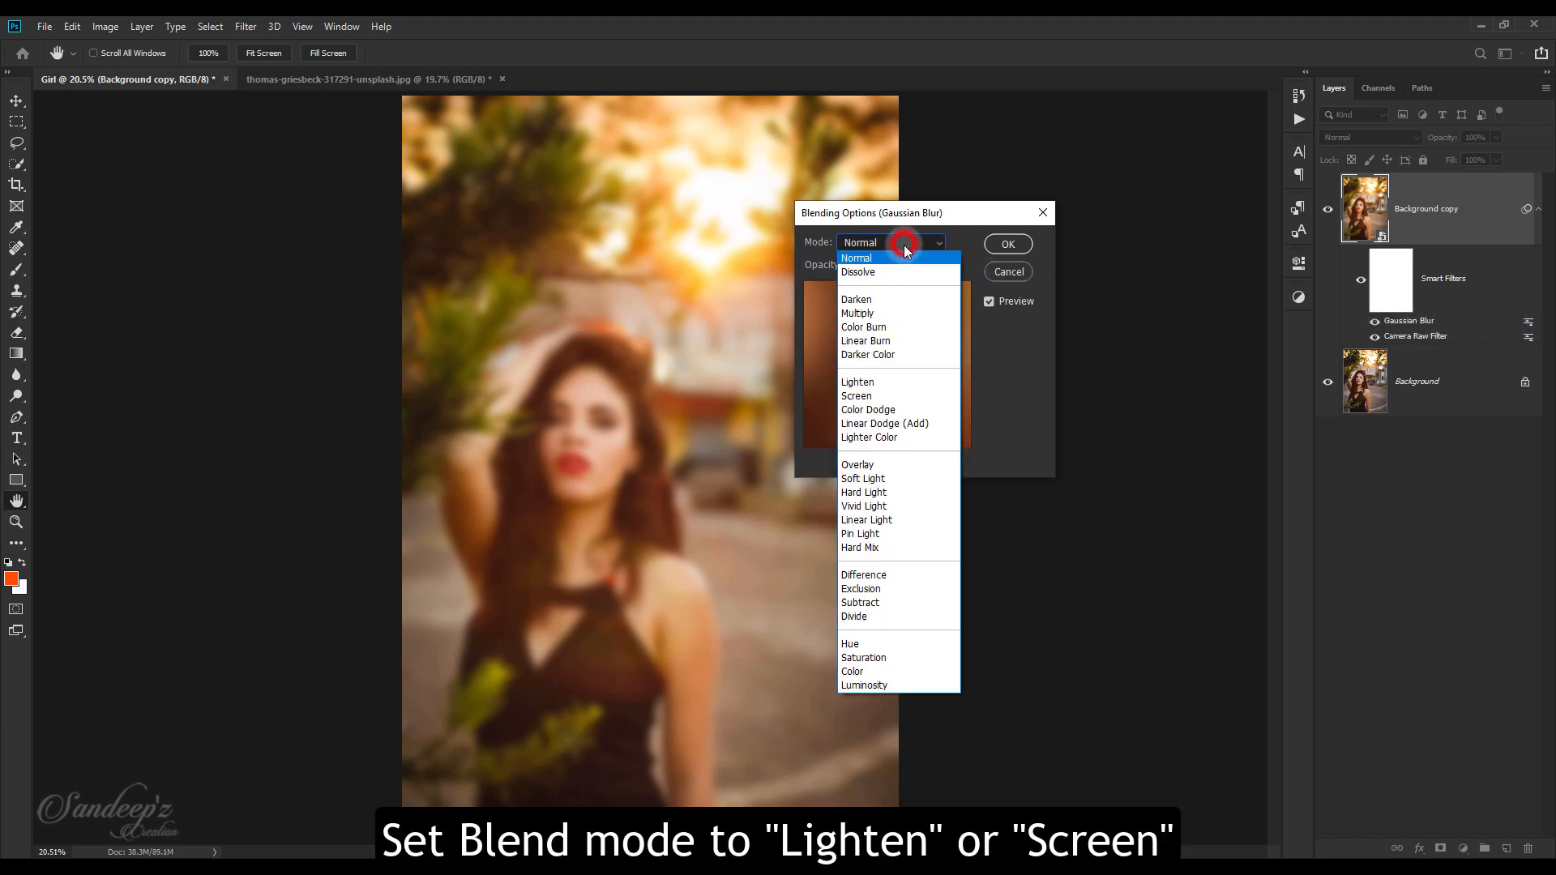
{"action": "left_click", "coordinate": [861, 381]}
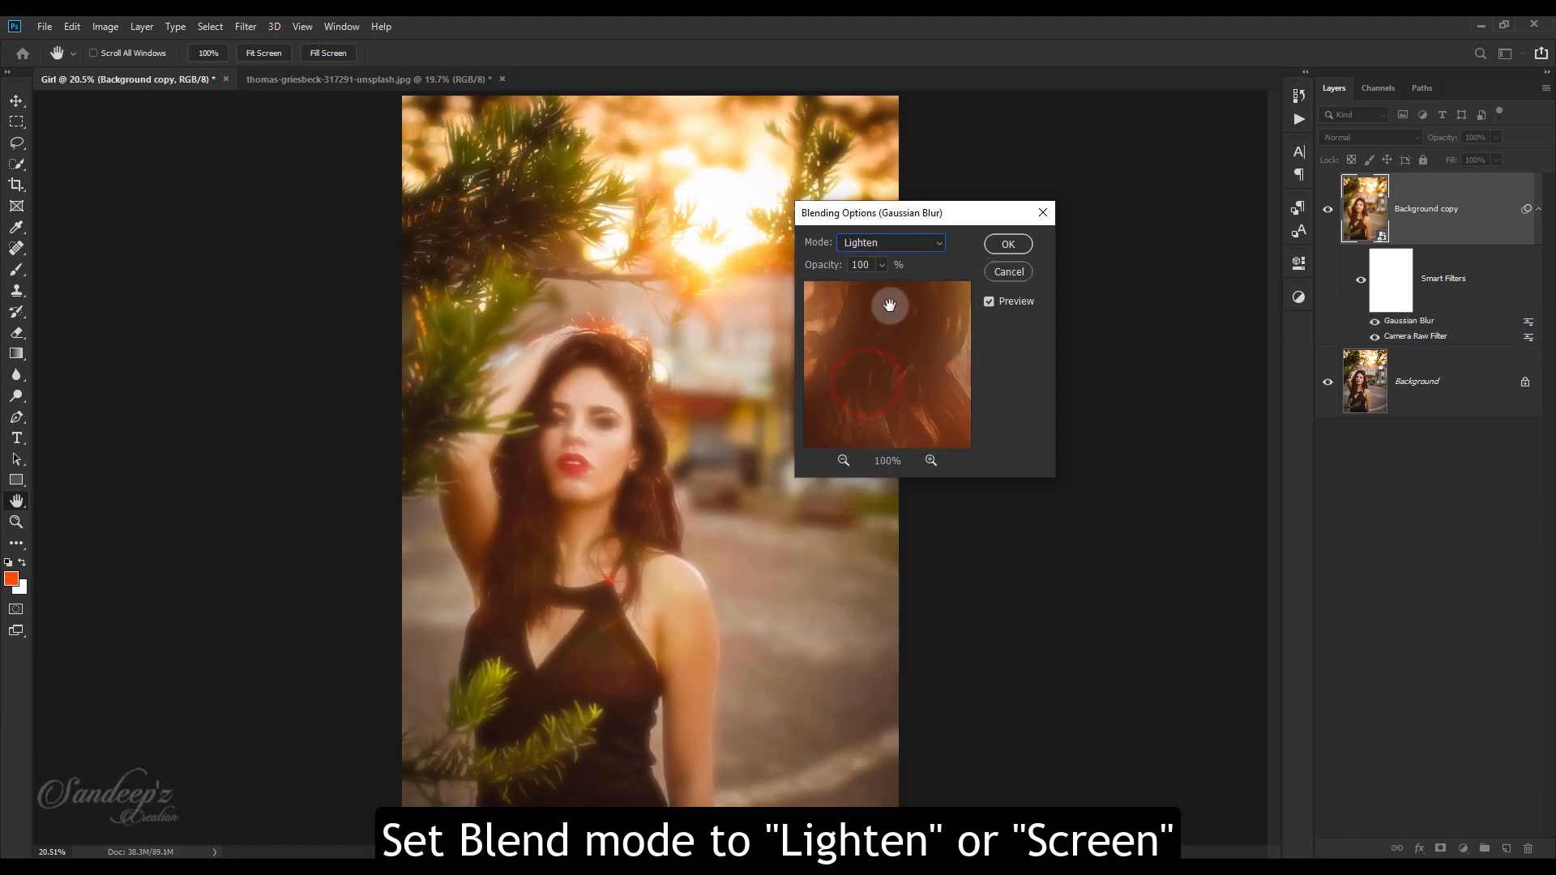
{"action": "left_click", "coordinate": [882, 265]}
{"action": "left_click_drag", "start_coordinate": [879, 285], "coordinate": [825, 289]}
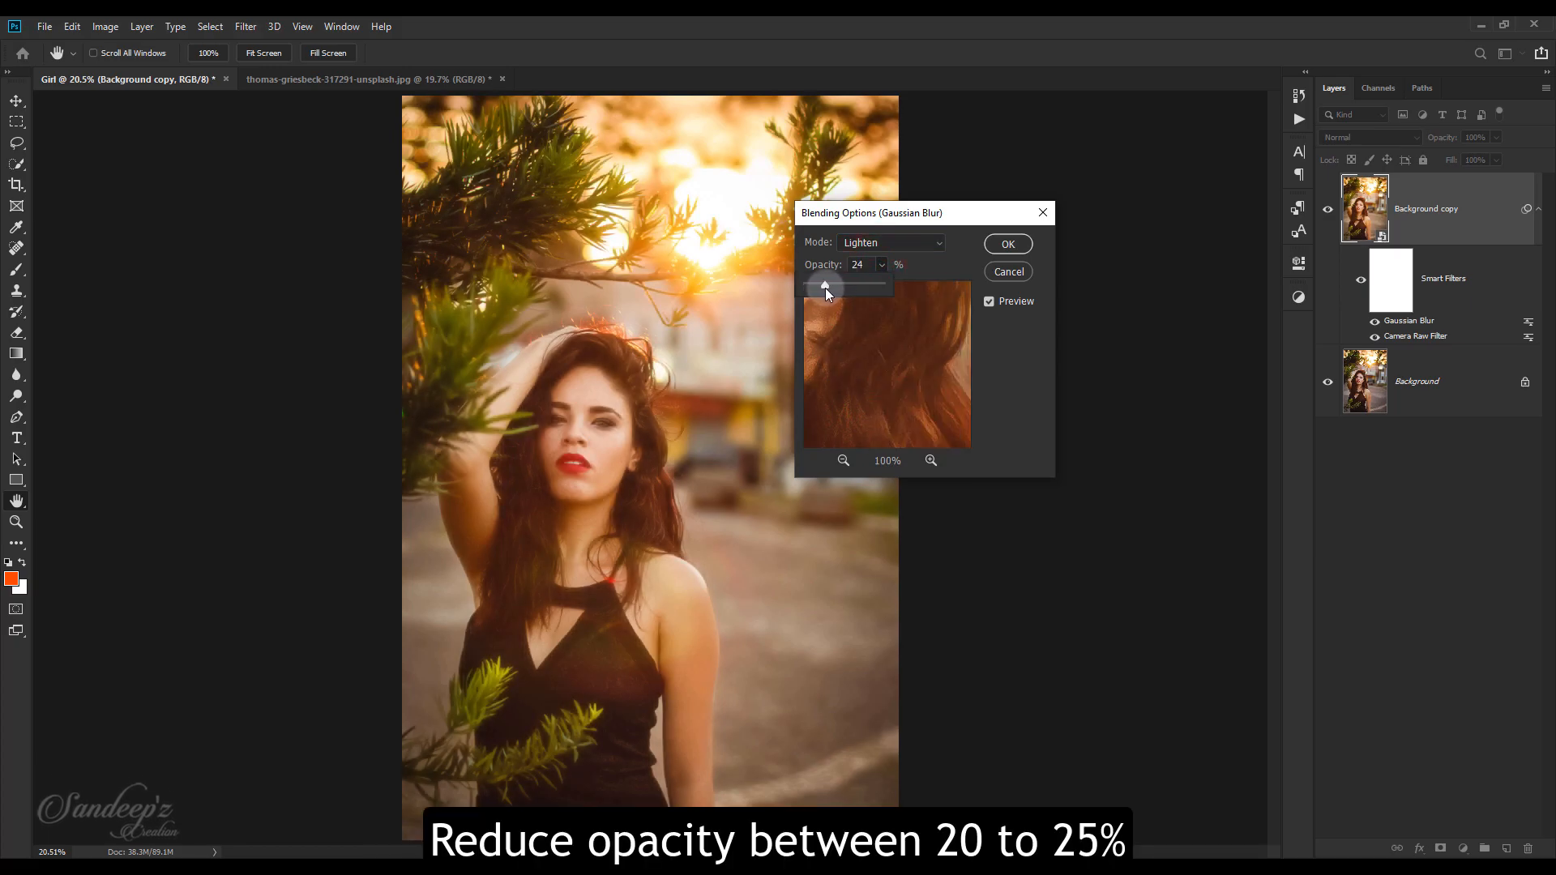
{"action": "left_click", "coordinate": [1008, 244]}
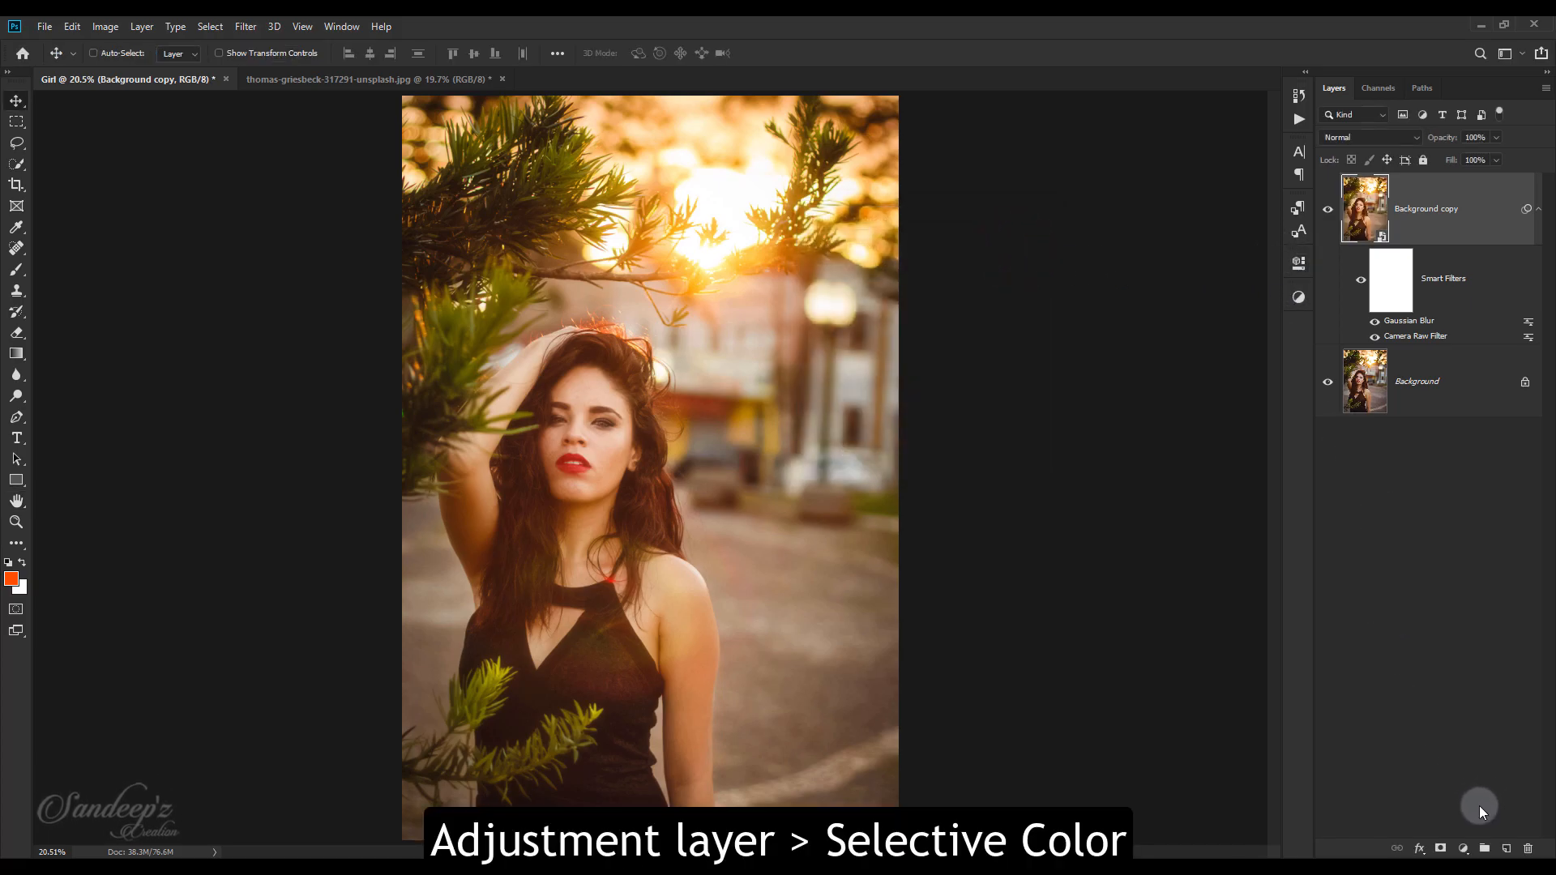
- Add a Selective Color adjustment layer, and for the Reds set Cyan to -19% and raise Yellow slightly
{"action": "left_click", "coordinate": [1463, 849]}
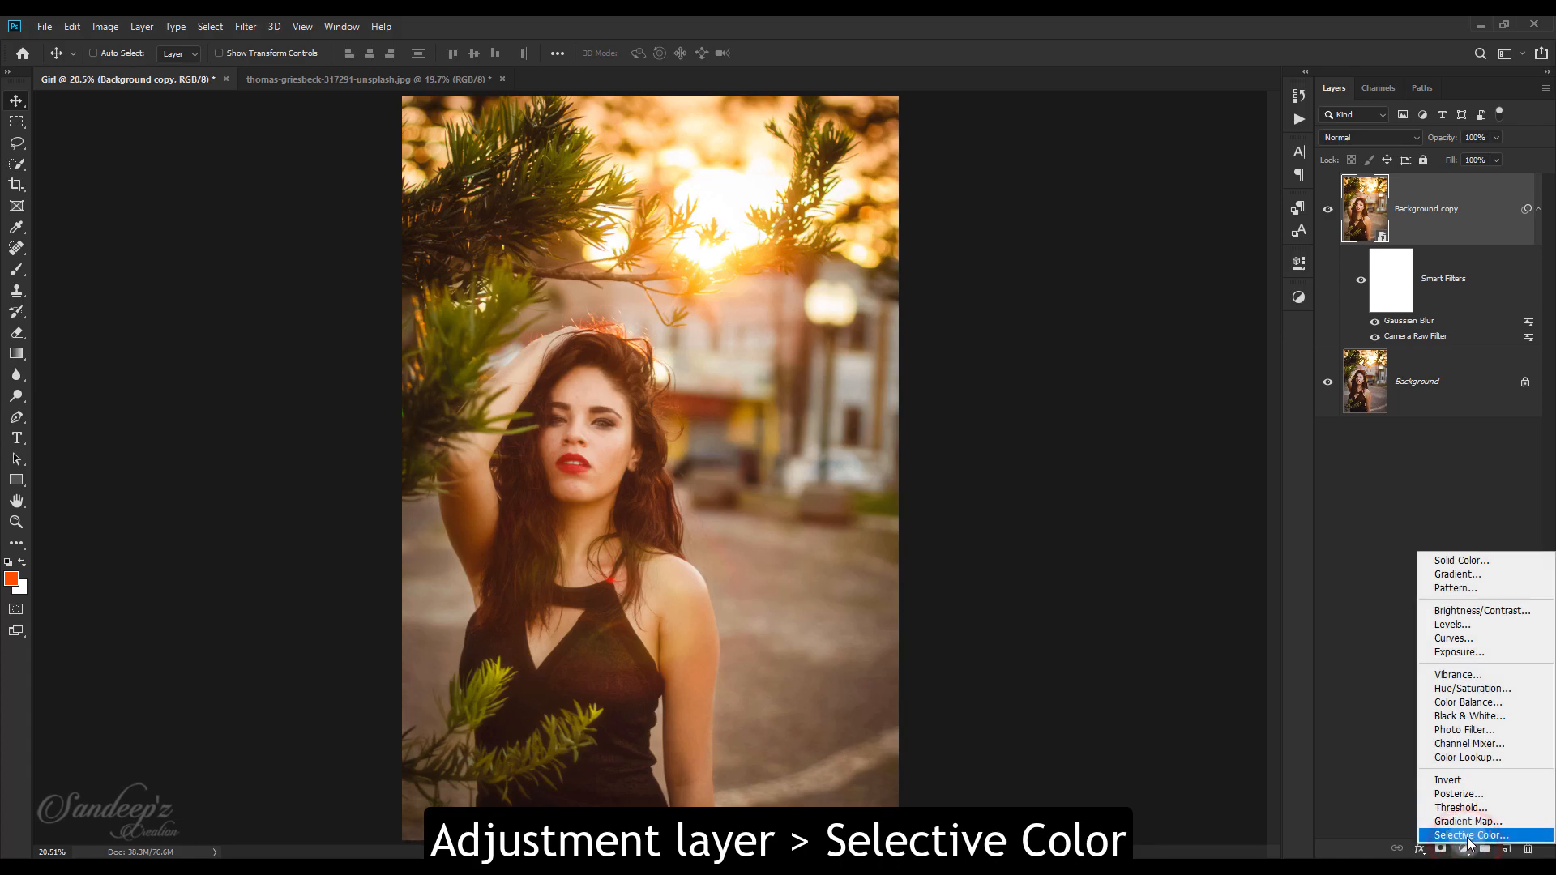
{"action": "left_click", "coordinate": [1471, 835]}
{"action": "left_click", "coordinate": [1149, 327]}
{"action": "left_click", "coordinate": [1146, 331]}
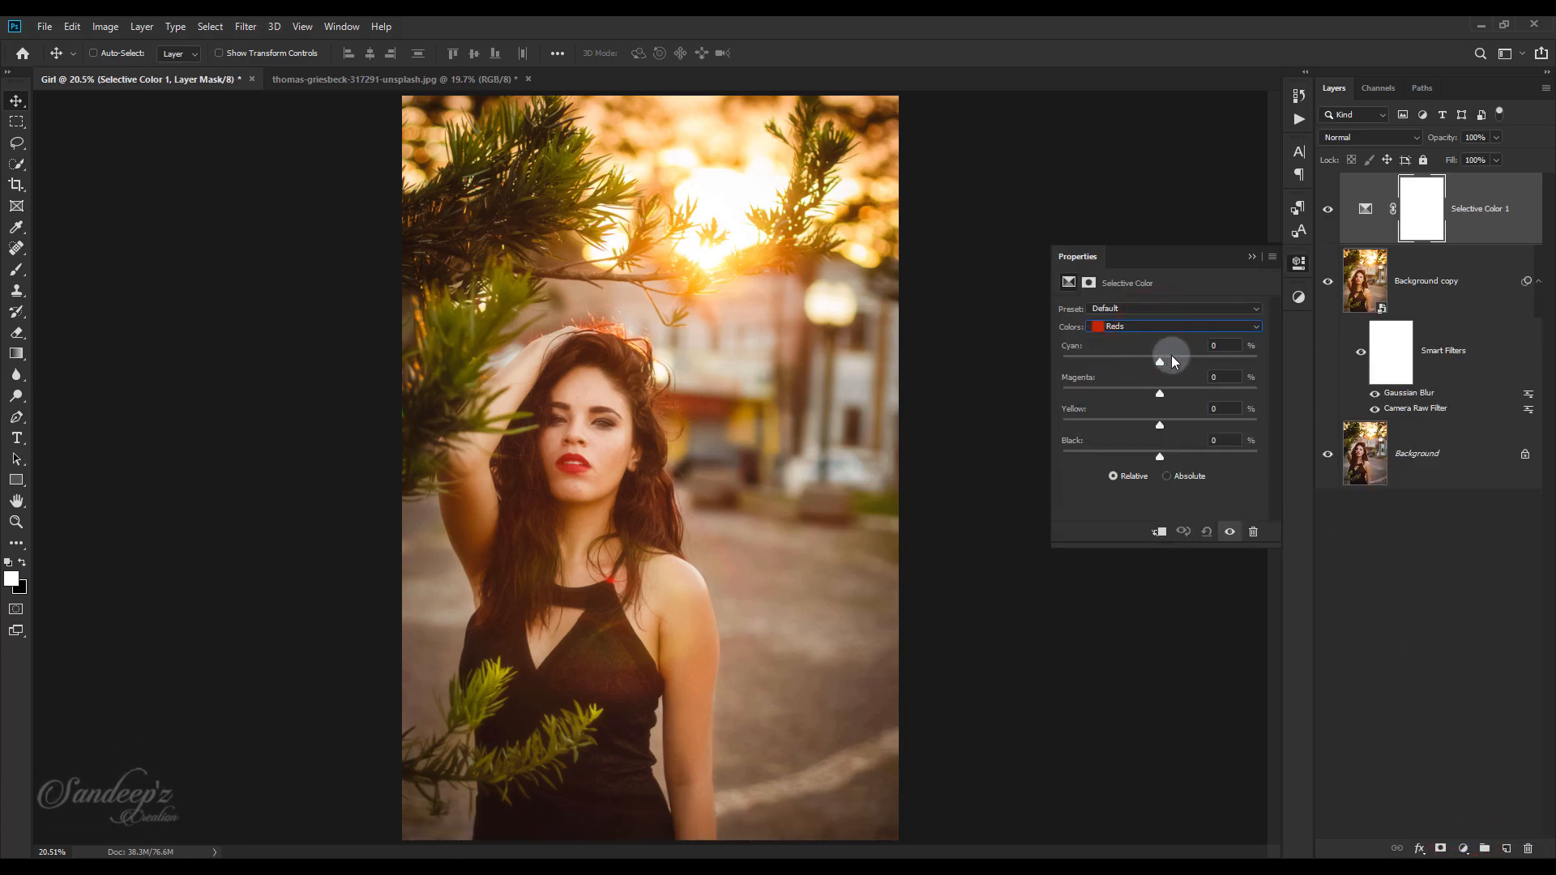
{"action": "left_click_drag", "start_coordinate": [1137, 358], "coordinate": [1141, 358]}
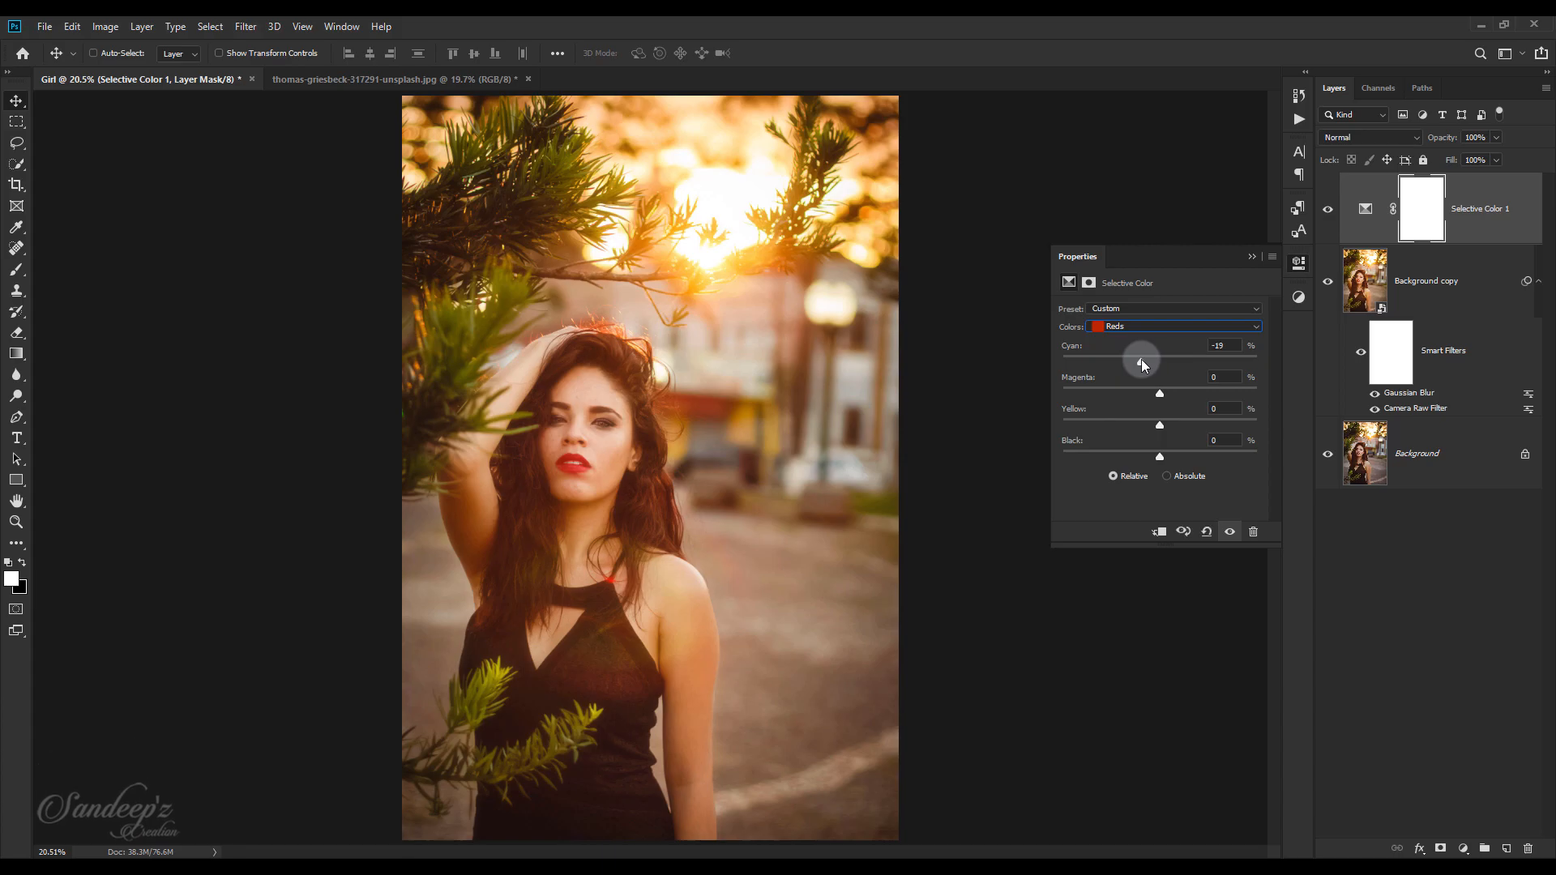
{"action": "left_click_drag", "start_coordinate": [1169, 426], "coordinate": [1174, 425]}
- In the Selective Color adjustment, set the Yellows to Cyan -11%, Yellow +12% and Black +11%, and collapse its settings
{"action": "left_click", "coordinate": [1150, 327]}
{"action": "left_click", "coordinate": [1150, 352]}
{"action": "left_click", "coordinate": [1161, 362]}
{"action": "left_click_drag", "start_coordinate": [1161, 361], "coordinate": [1151, 362]}
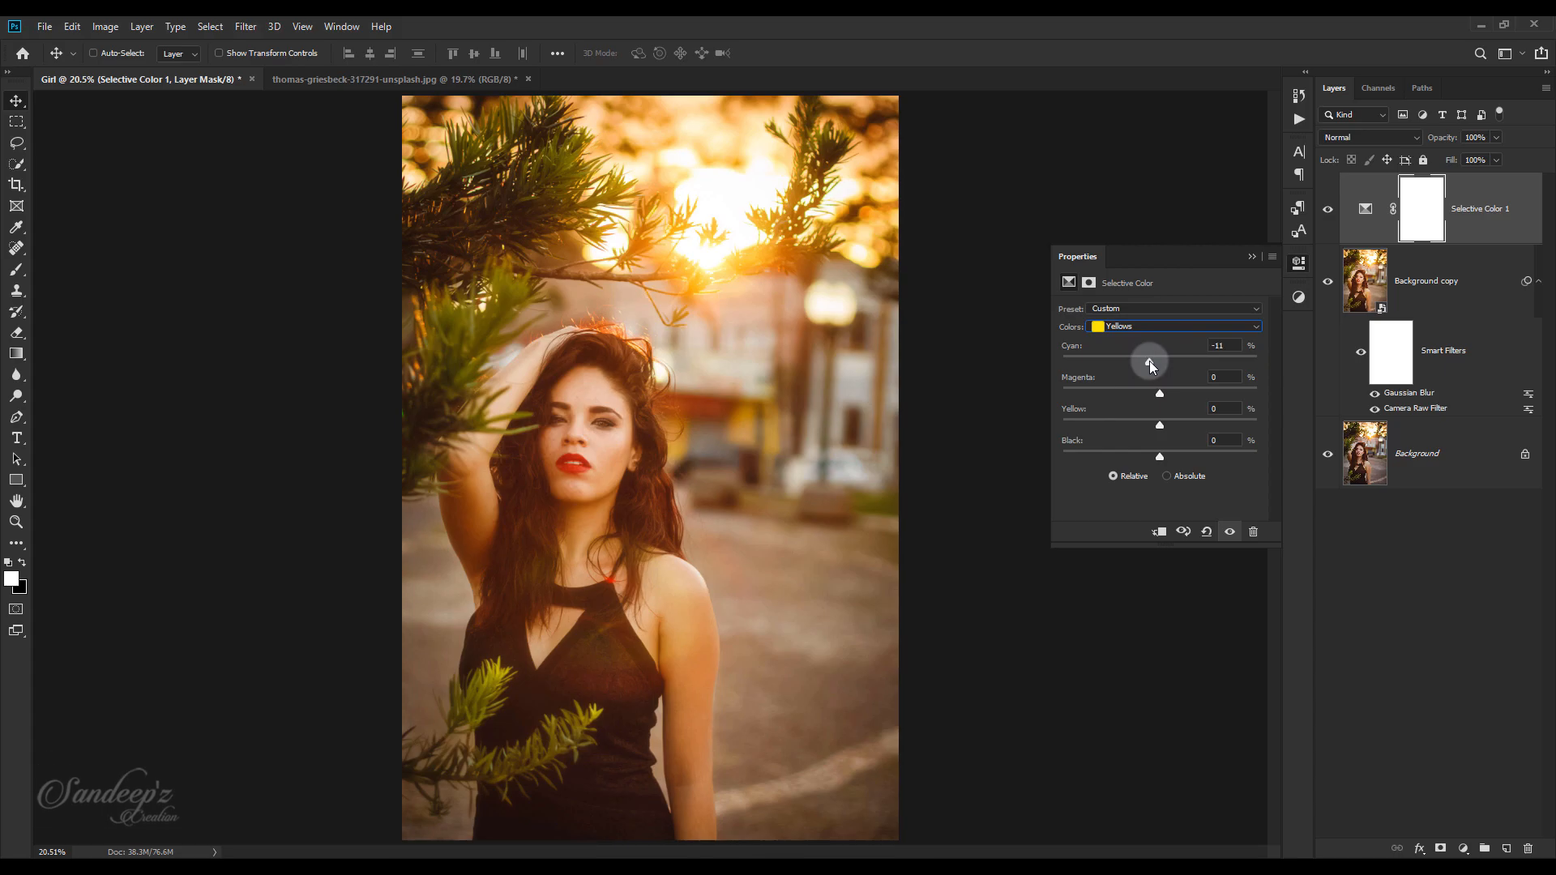
{"action": "left_click_drag", "start_coordinate": [1162, 423], "coordinate": [1171, 454]}
{"action": "left_click", "coordinate": [1160, 457]}
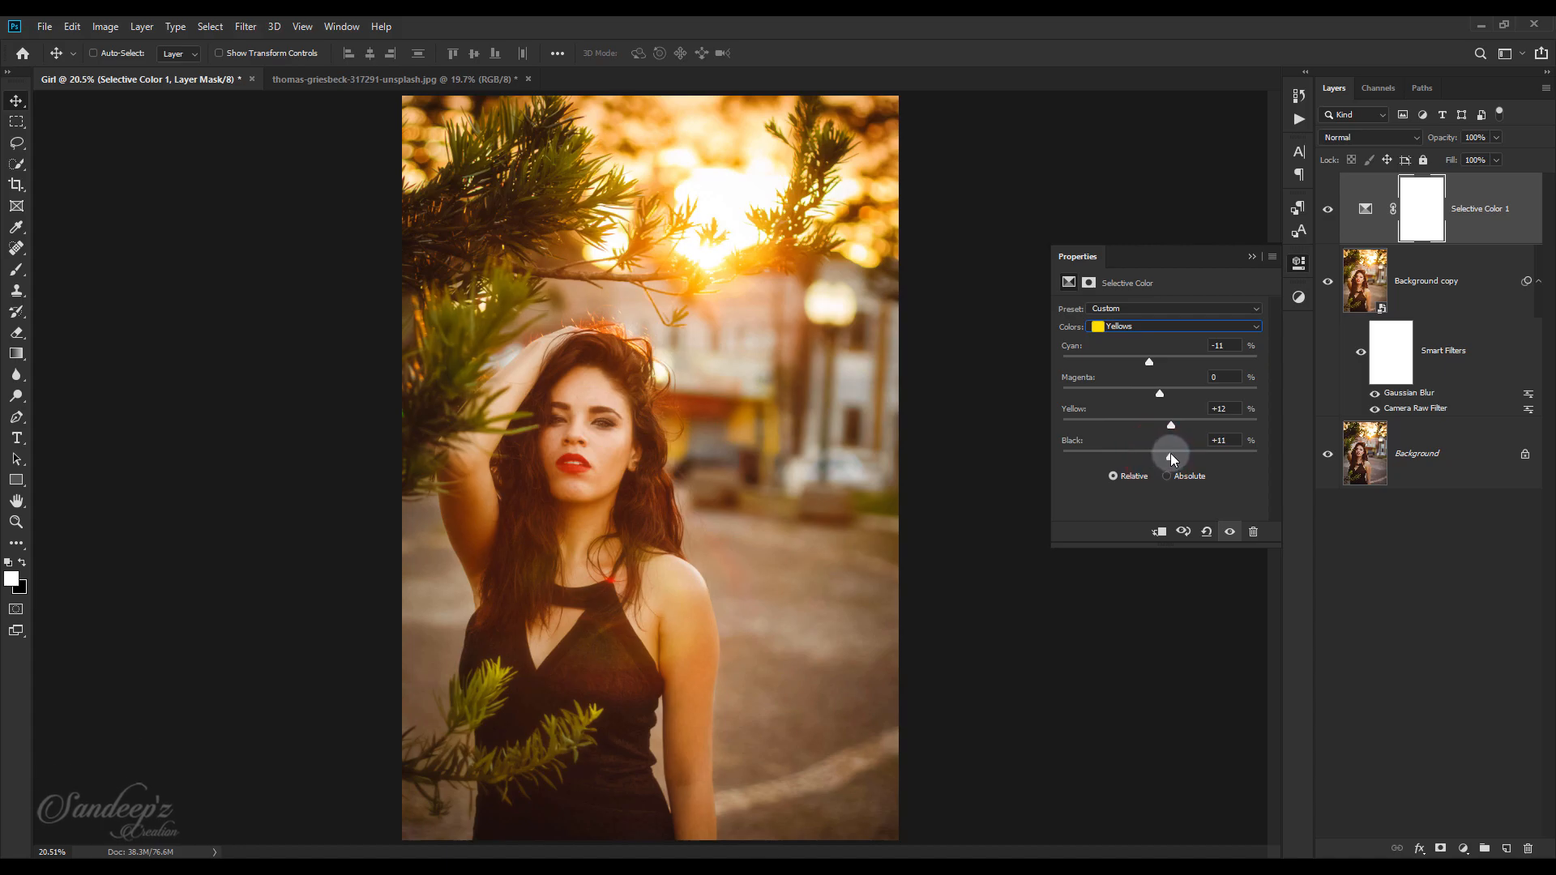
{"action": "left_click", "coordinate": [1170, 327]}
{"action": "left_click", "coordinate": [1172, 330]}
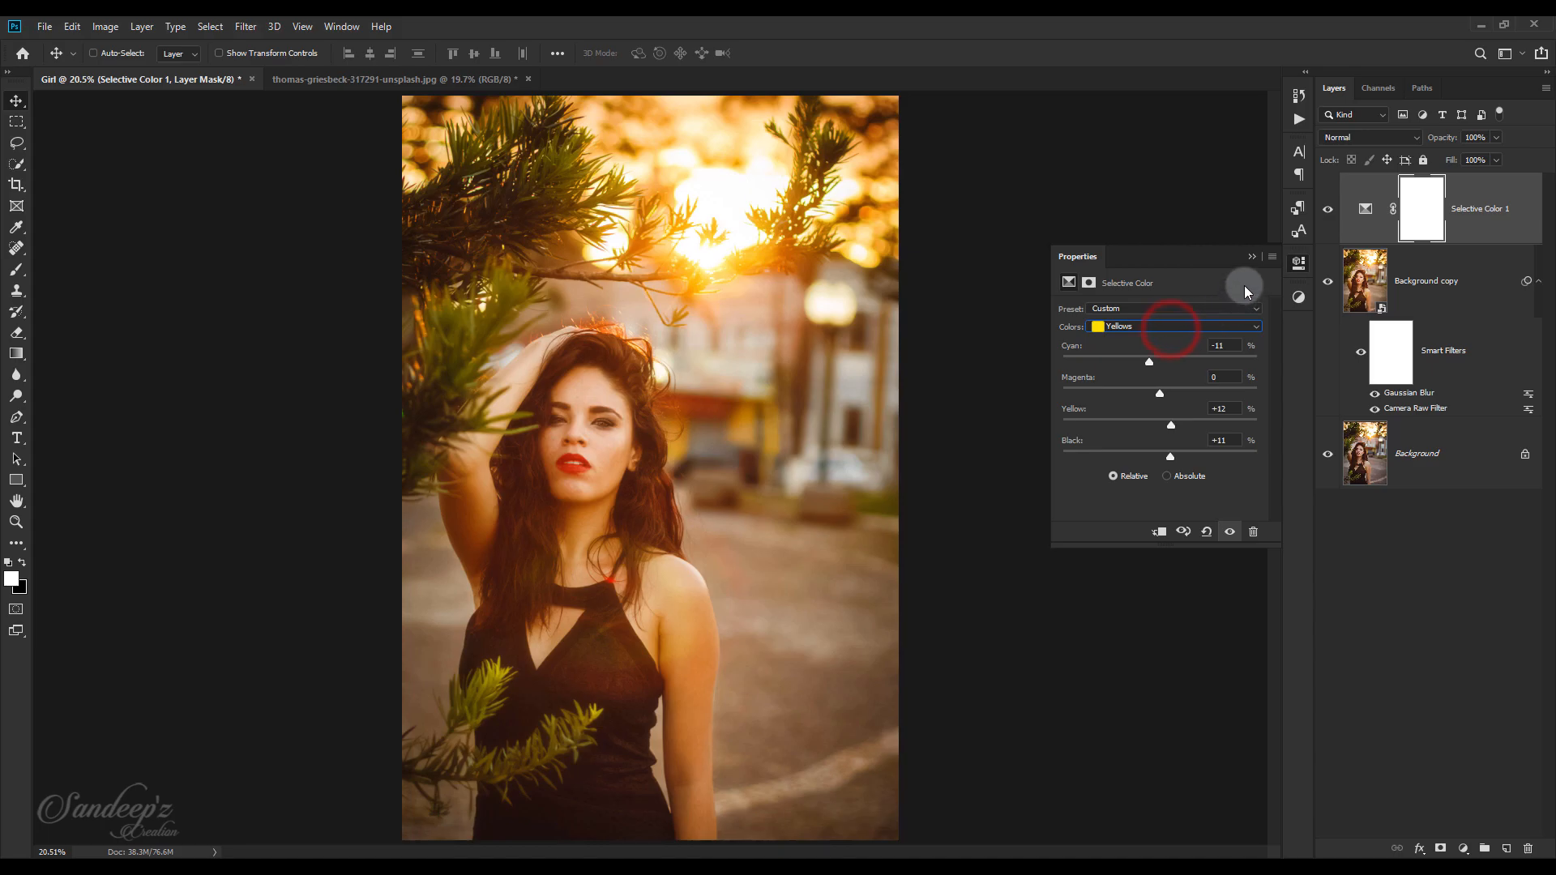
{"action": "left_click", "coordinate": [1253, 257]}
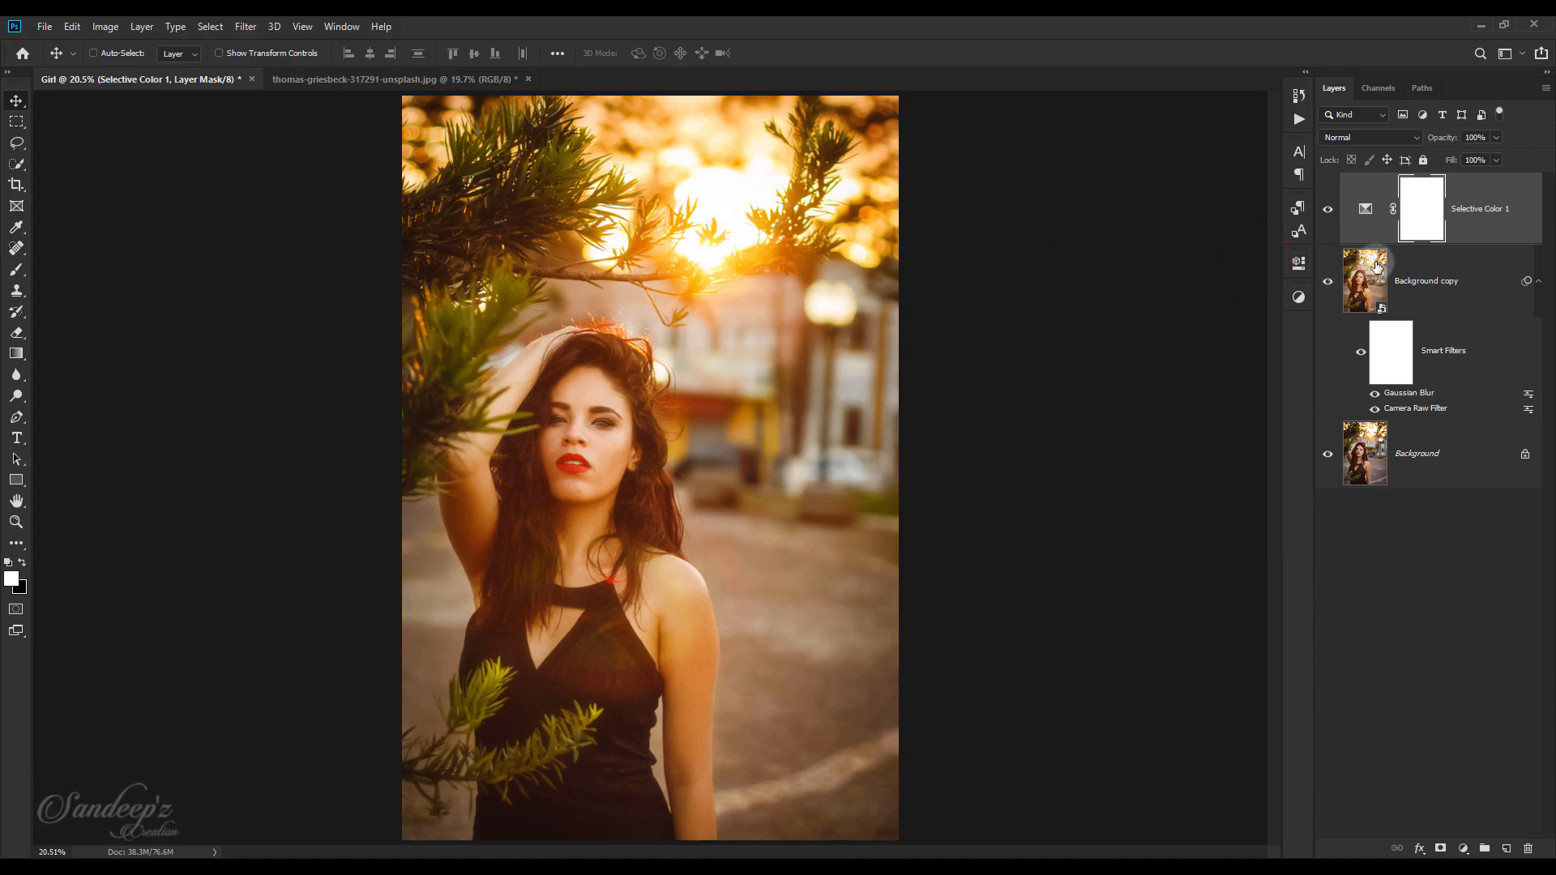
- Duplicate the Selective Color 1 layer and set the copy's opacity to 50%
{"action": "left_click_drag", "start_coordinate": [1488, 222], "coordinate": [1506, 848]}
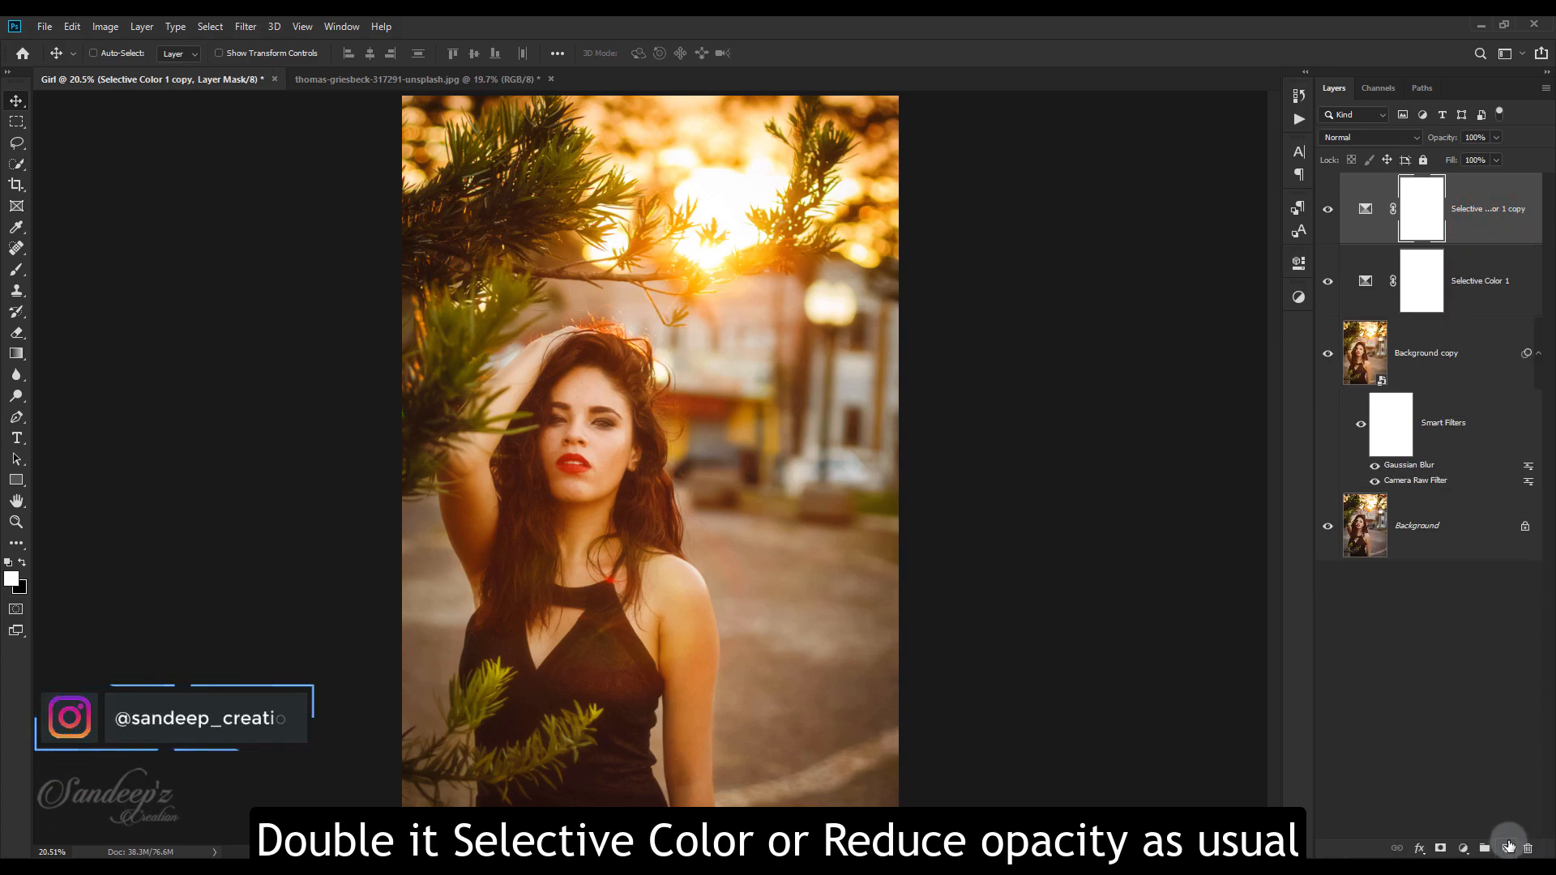
{"action": "left_click", "coordinate": [1488, 138]}
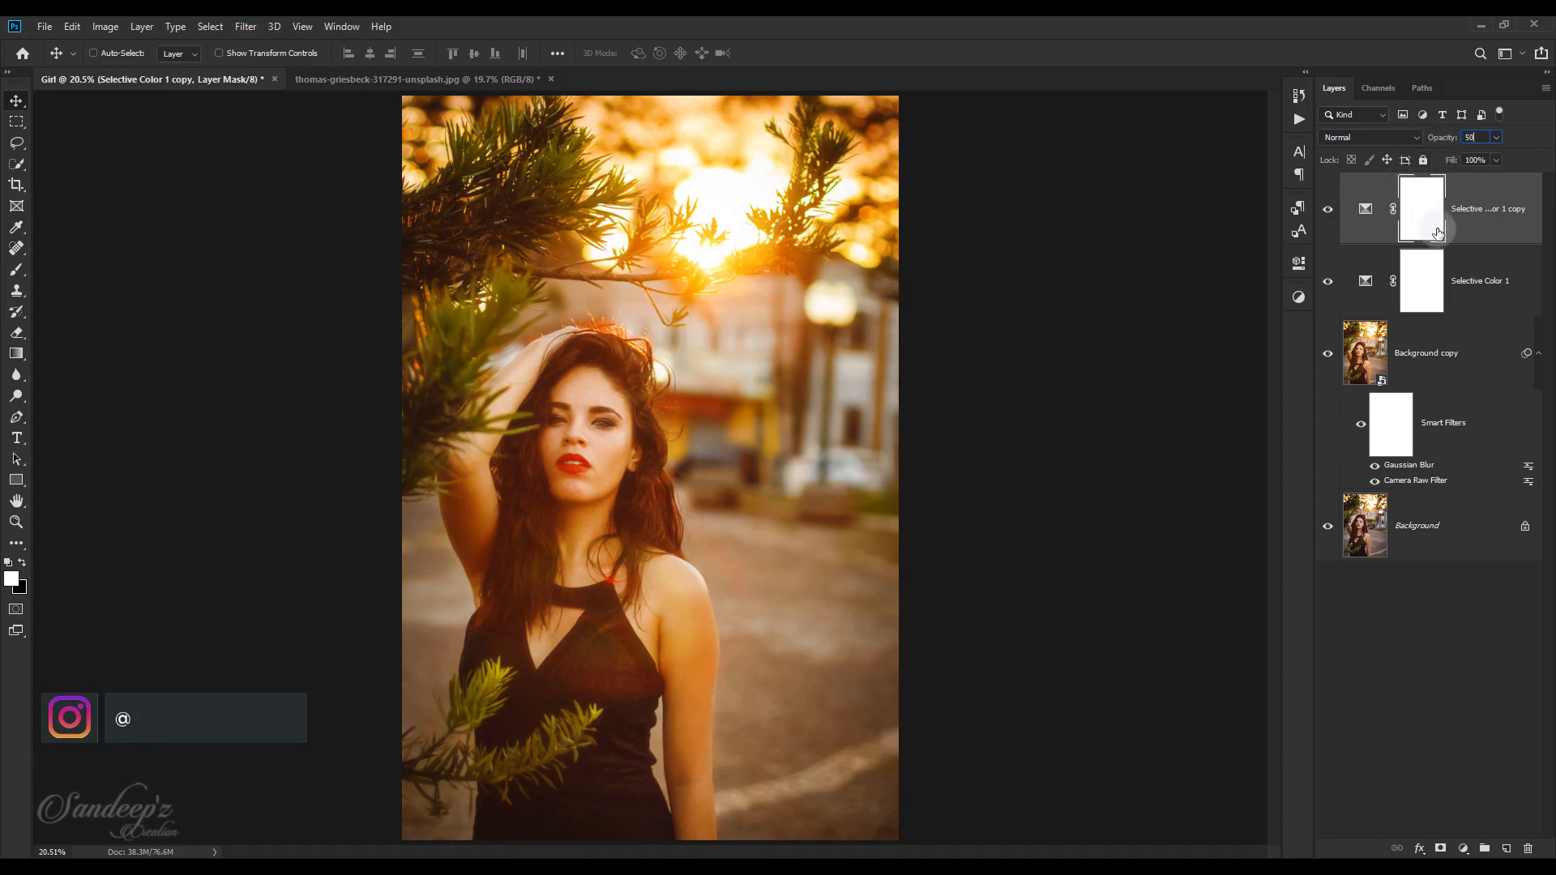
- Add a Levels adjustment layer above the Selective Color copy and slightly adjust its midtones and black output level
{"action": "left_click", "coordinate": [1463, 849]}
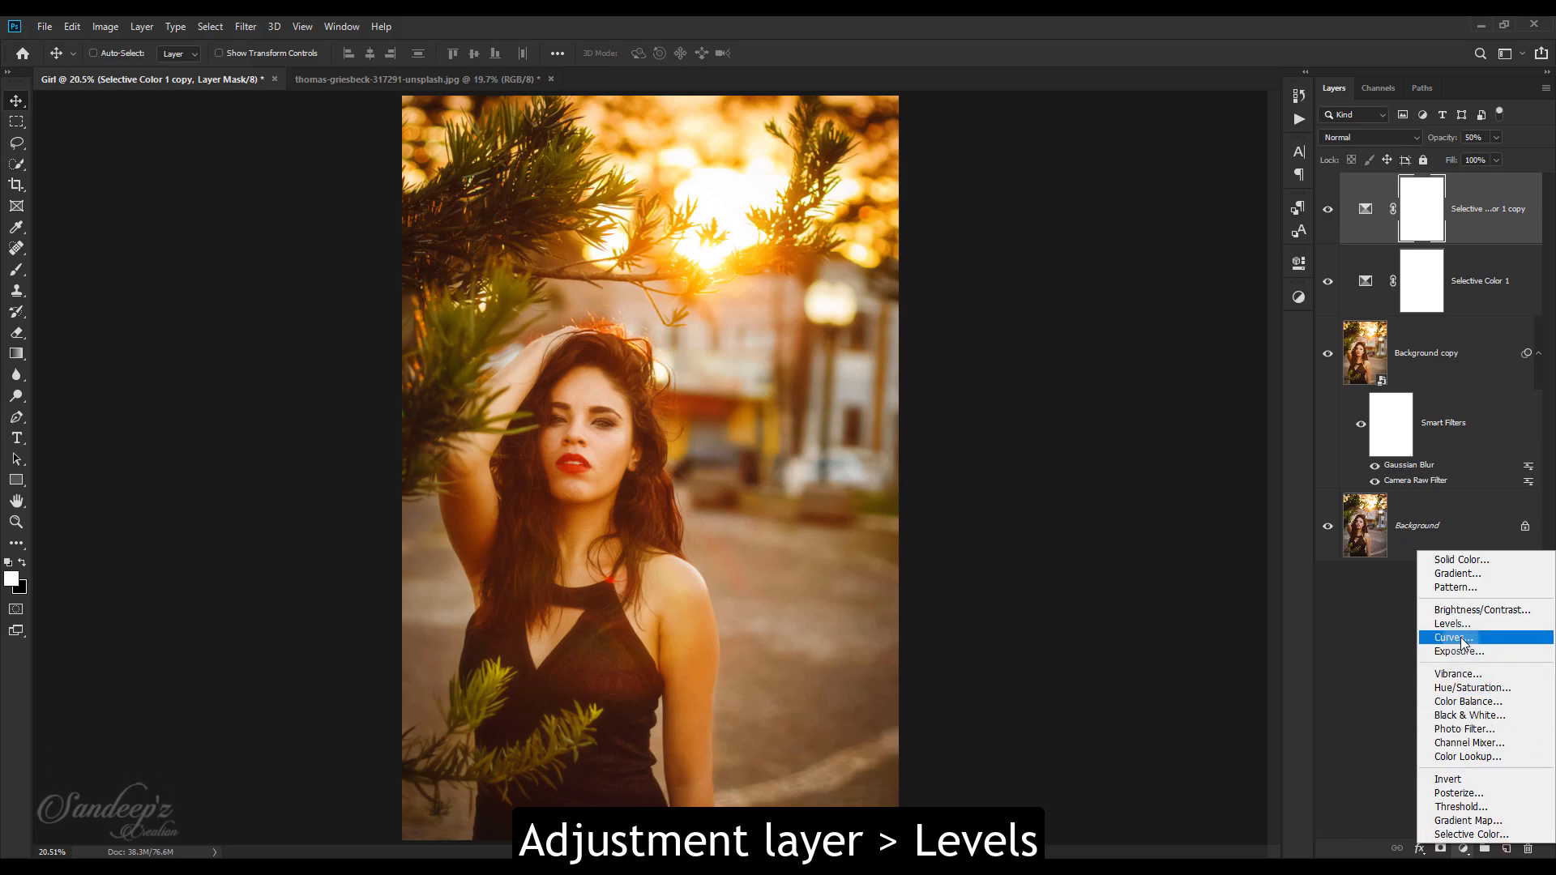
{"action": "left_click", "coordinate": [1457, 625]}
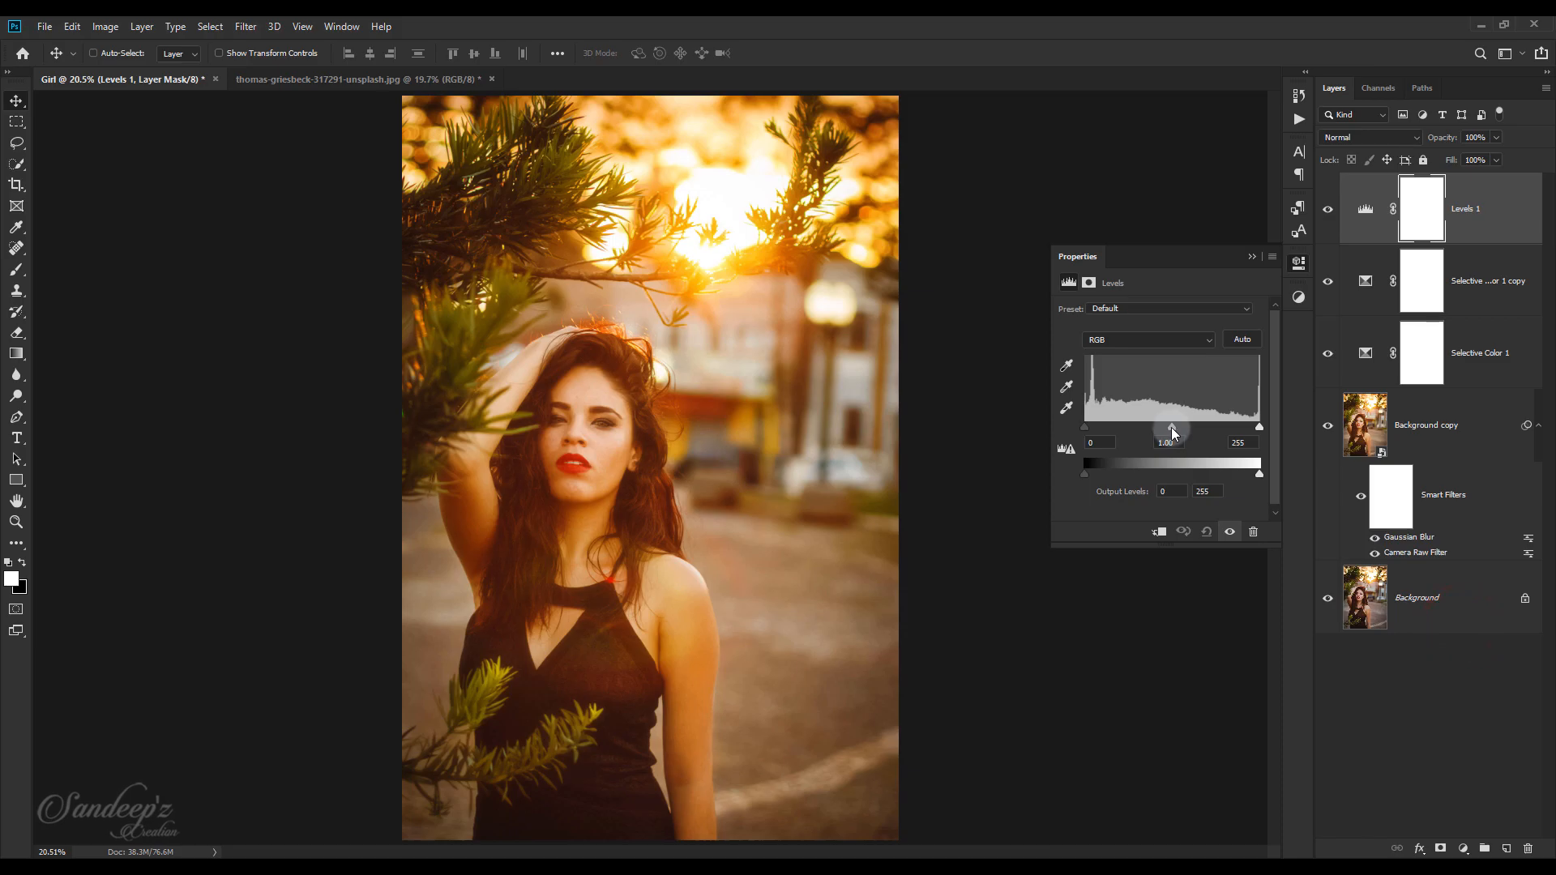
{"action": "left_click_drag", "start_coordinate": [1177, 432], "coordinate": [1183, 434]}
{"action": "left_click_drag", "start_coordinate": [1084, 473], "coordinate": [1096, 476]}
{"action": "left_click_drag", "start_coordinate": [1258, 427], "coordinate": [1180, 426]}
{"action": "left_click", "coordinate": [1248, 257]}
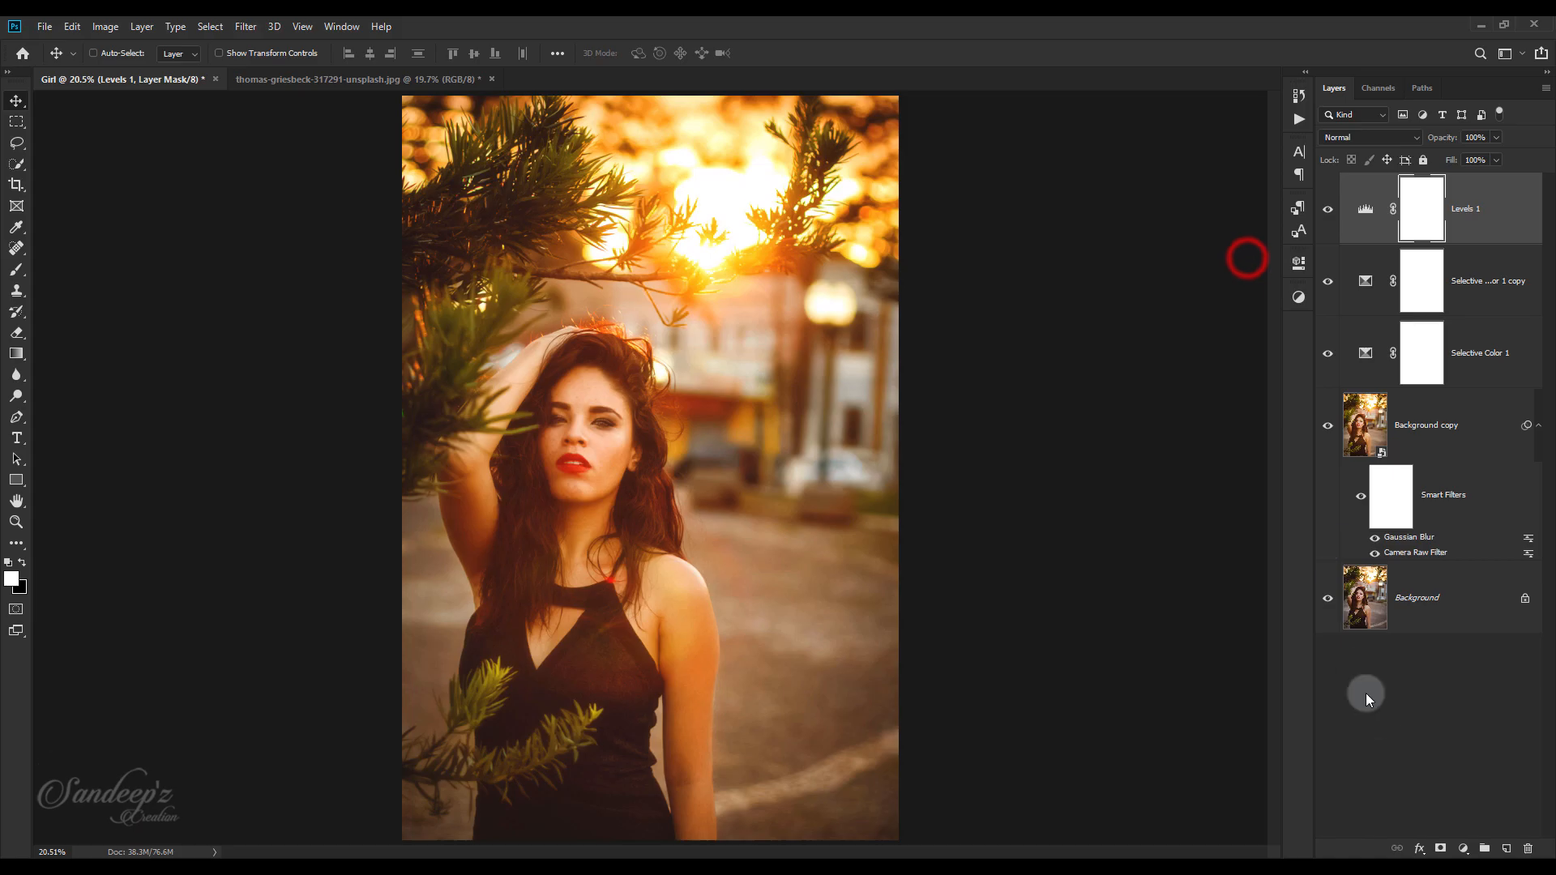
- Add a Color Lookup adjustment layer and try the Candlelight.CUBE and EdgyAmber.3DL looks on the portrait
{"action": "left_click", "coordinate": [1464, 849]}
{"action": "left_click", "coordinate": [1467, 760]}
{"action": "left_click", "coordinate": [1189, 313]}
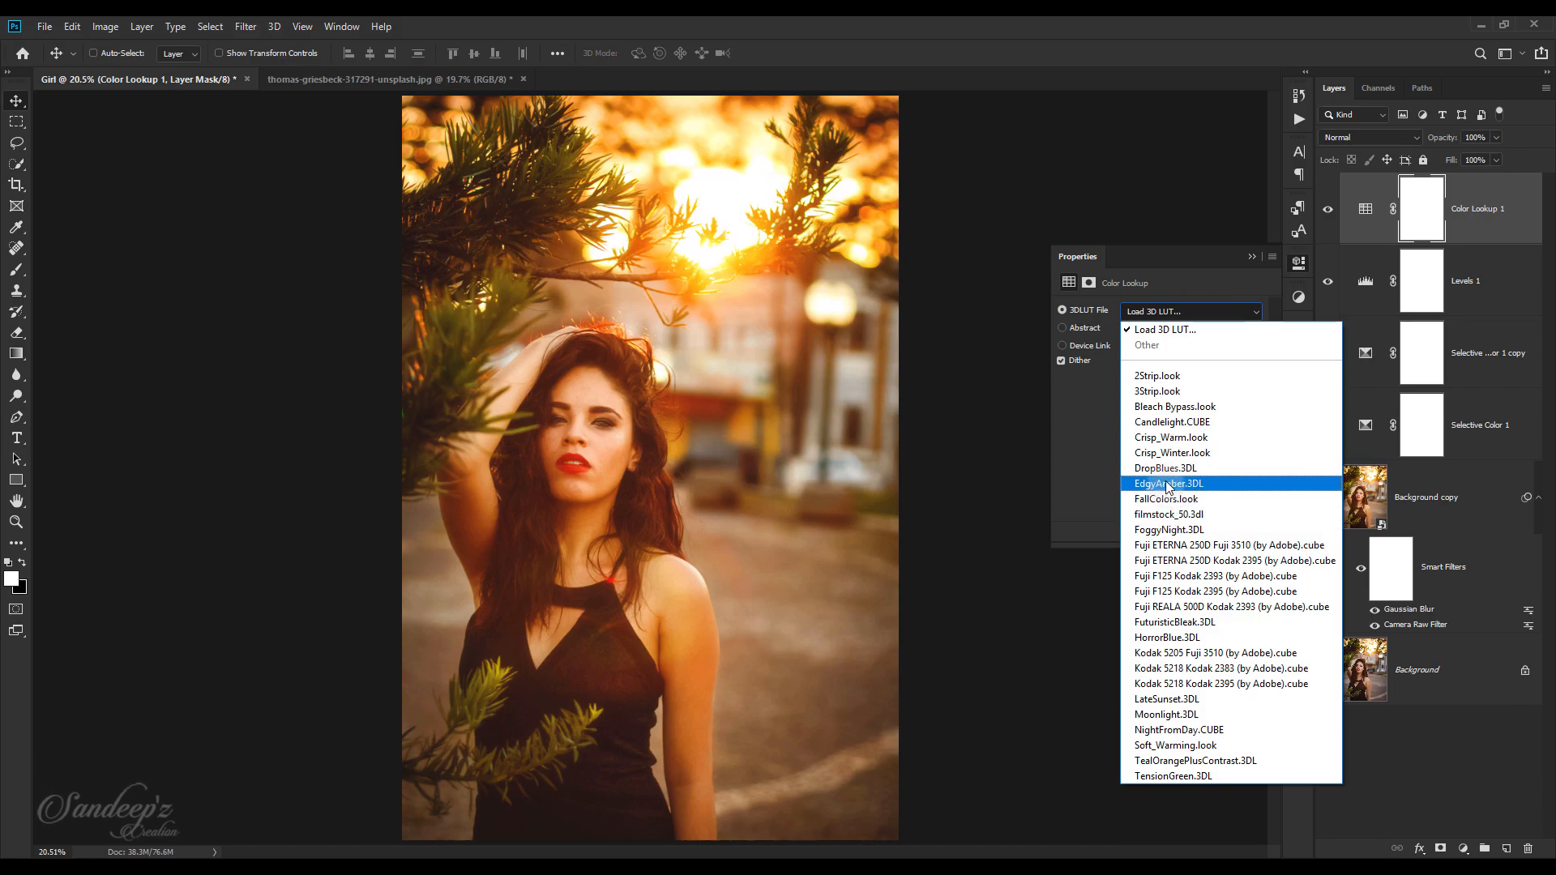
{"action": "left_click", "coordinate": [1180, 421]}
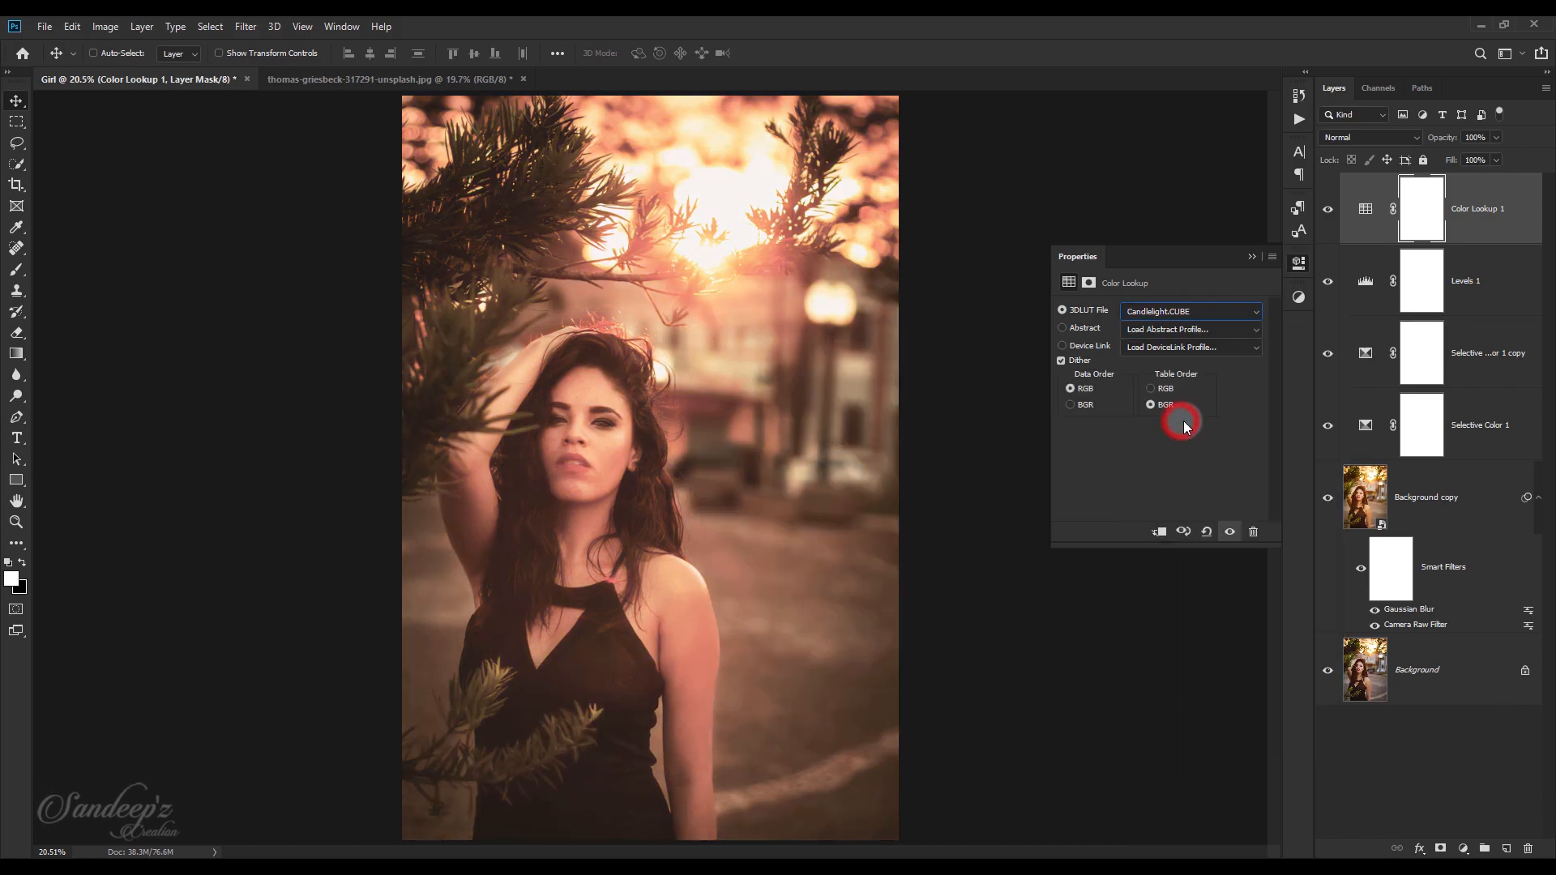
{"action": "left_click", "coordinate": [1183, 313]}
{"action": "left_click", "coordinate": [1166, 484]}
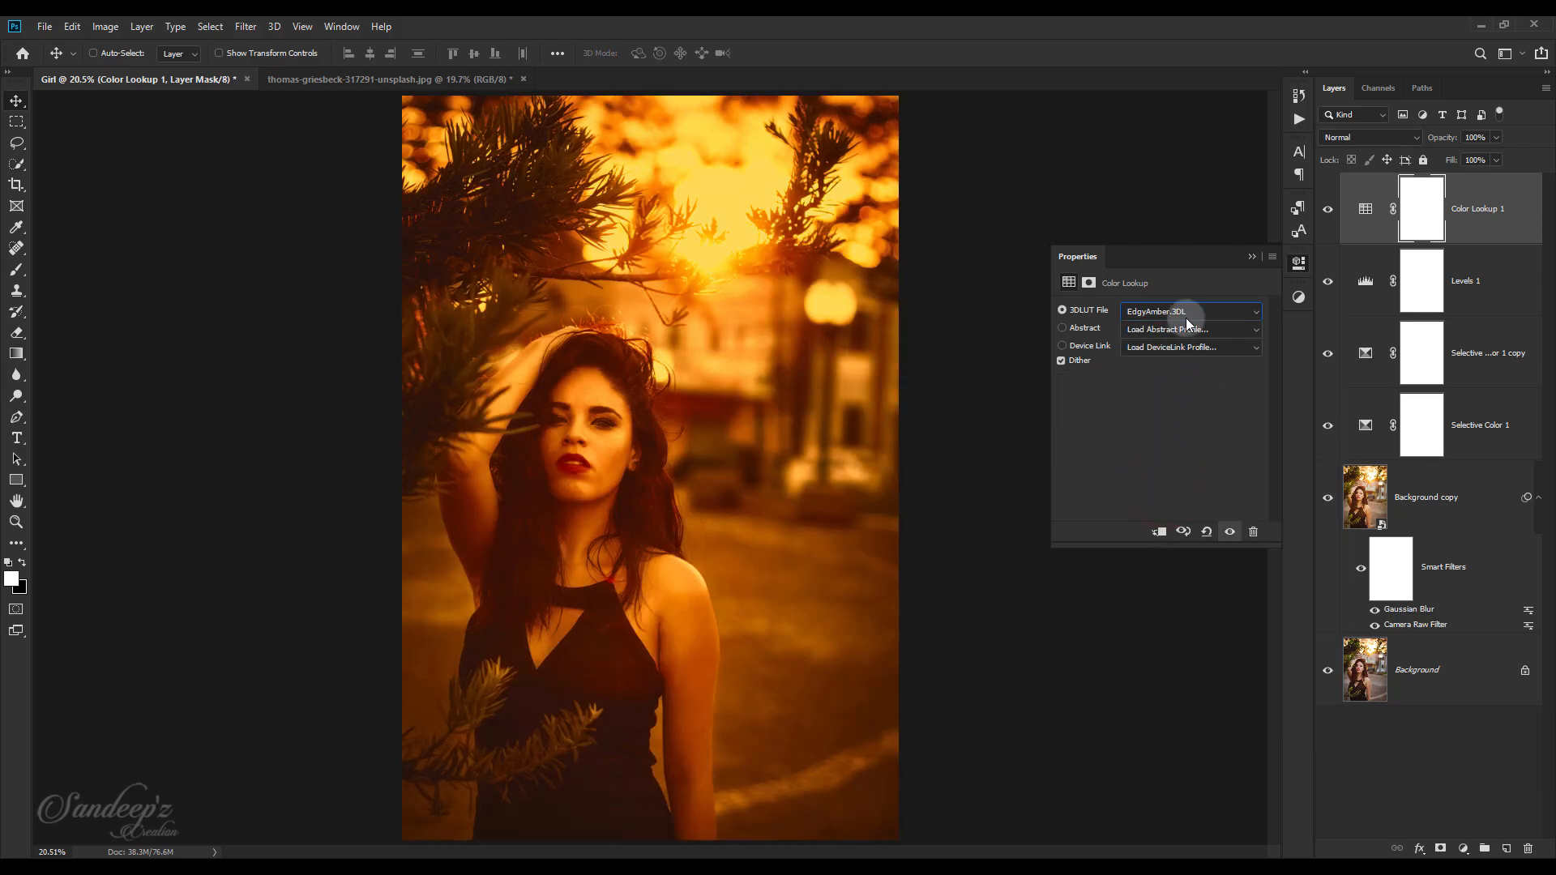
- Set the Color Lookup's 3DLUT file to filmstock_50.3dl and lower the layer's opacity to 14%
{"action": "left_click", "coordinate": [1190, 313]}
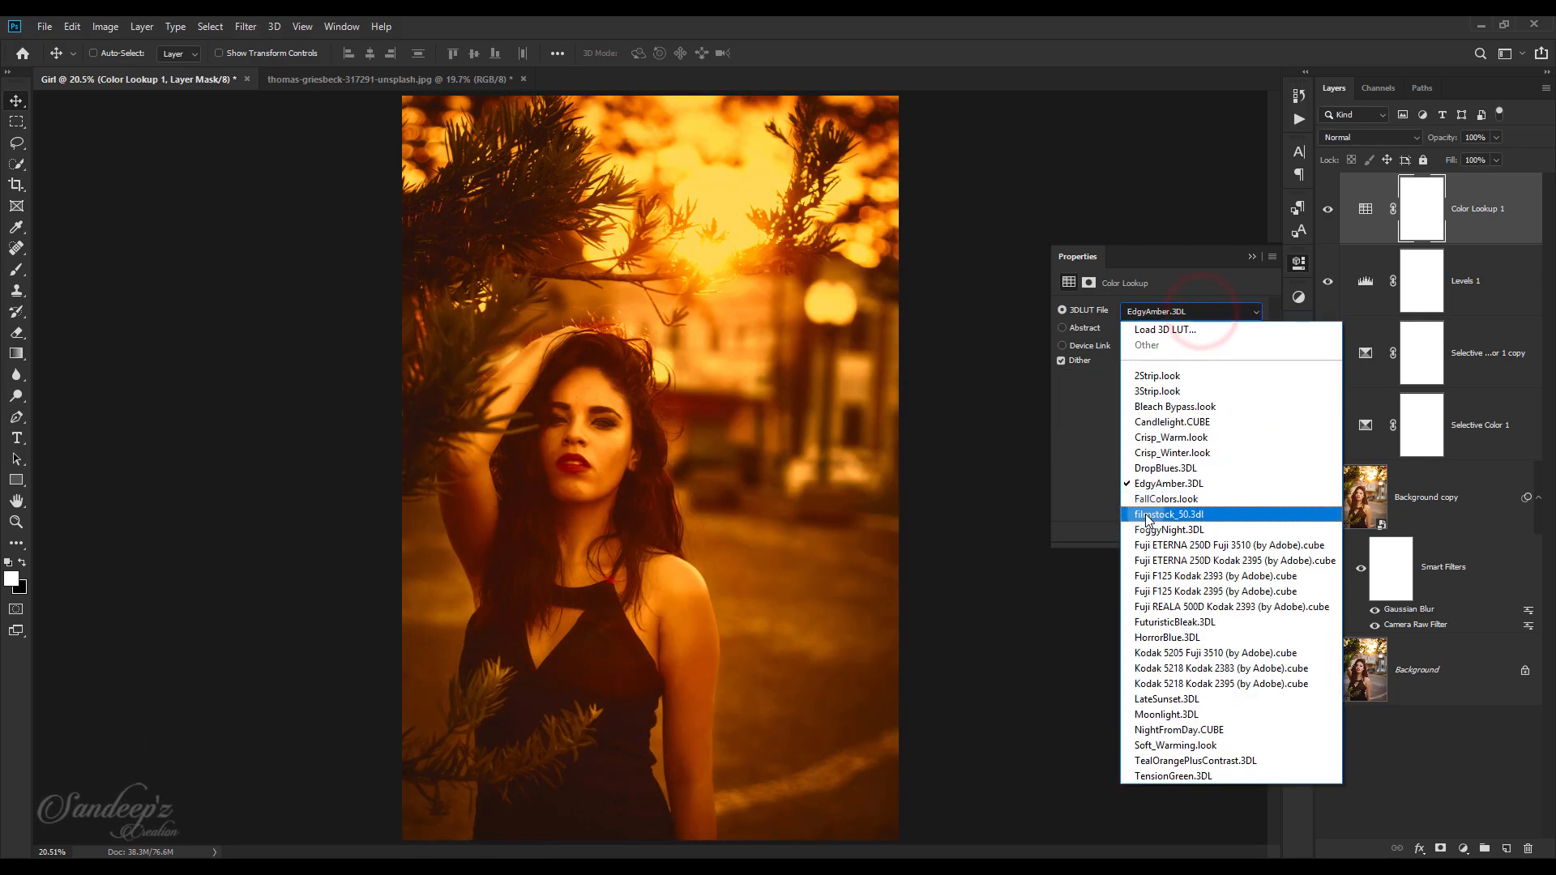
{"action": "left_click", "coordinate": [1149, 516]}
{"action": "left_click", "coordinate": [1250, 258]}
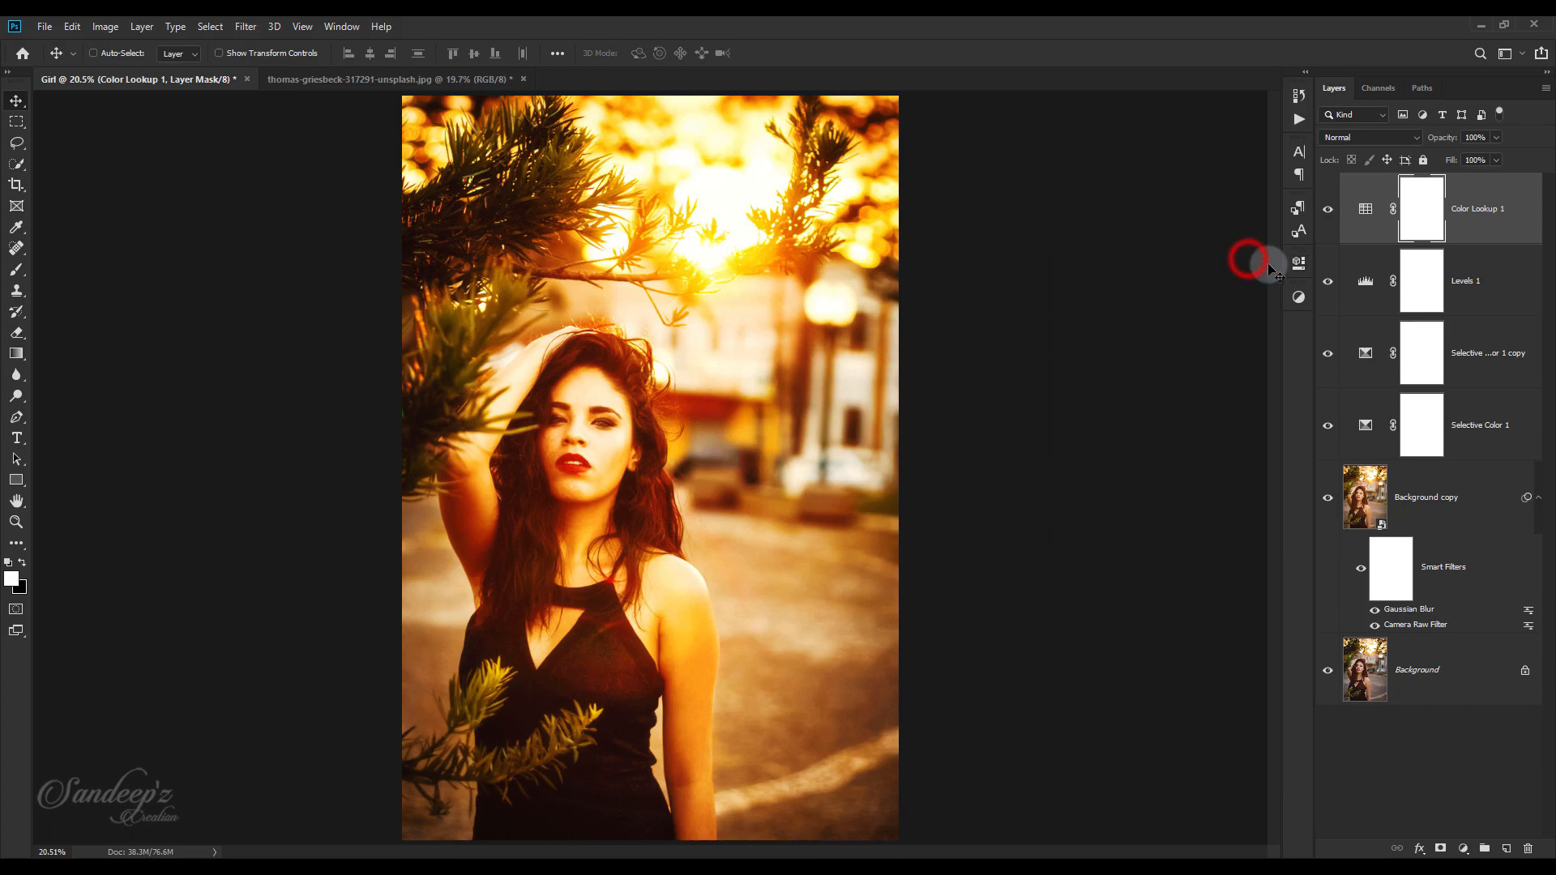
{"action": "left_click_drag", "start_coordinate": [1439, 139], "coordinate": [1255, 174]}
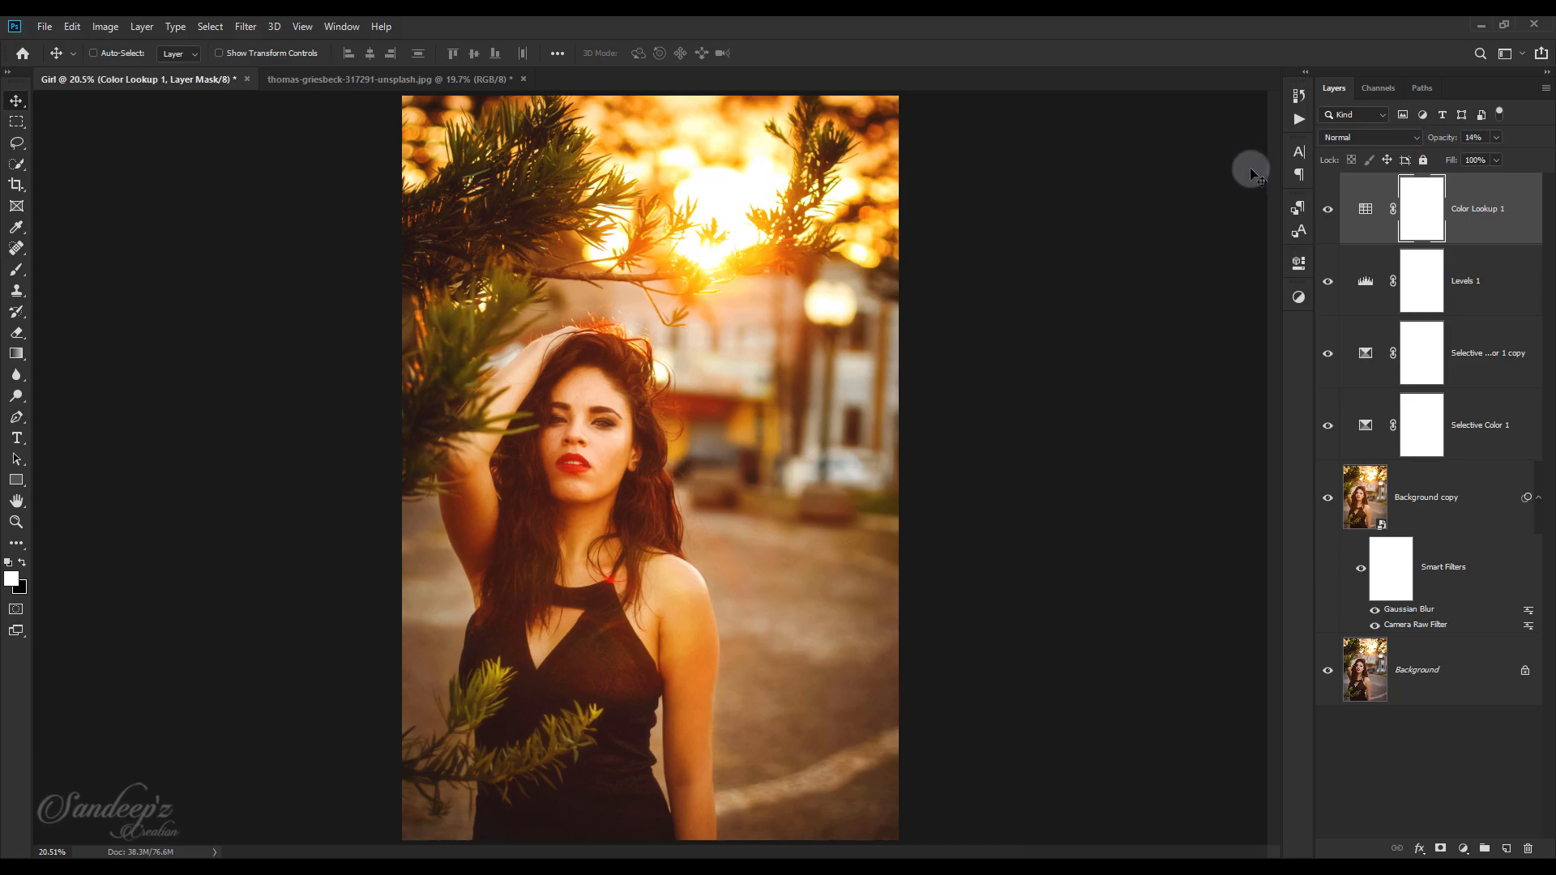
- Add a Curves adjustment layer, lift the RGB curve's black point slightly and anchor a point in the lower midtones for a faded look
{"action": "left_click", "coordinate": [1463, 848]}
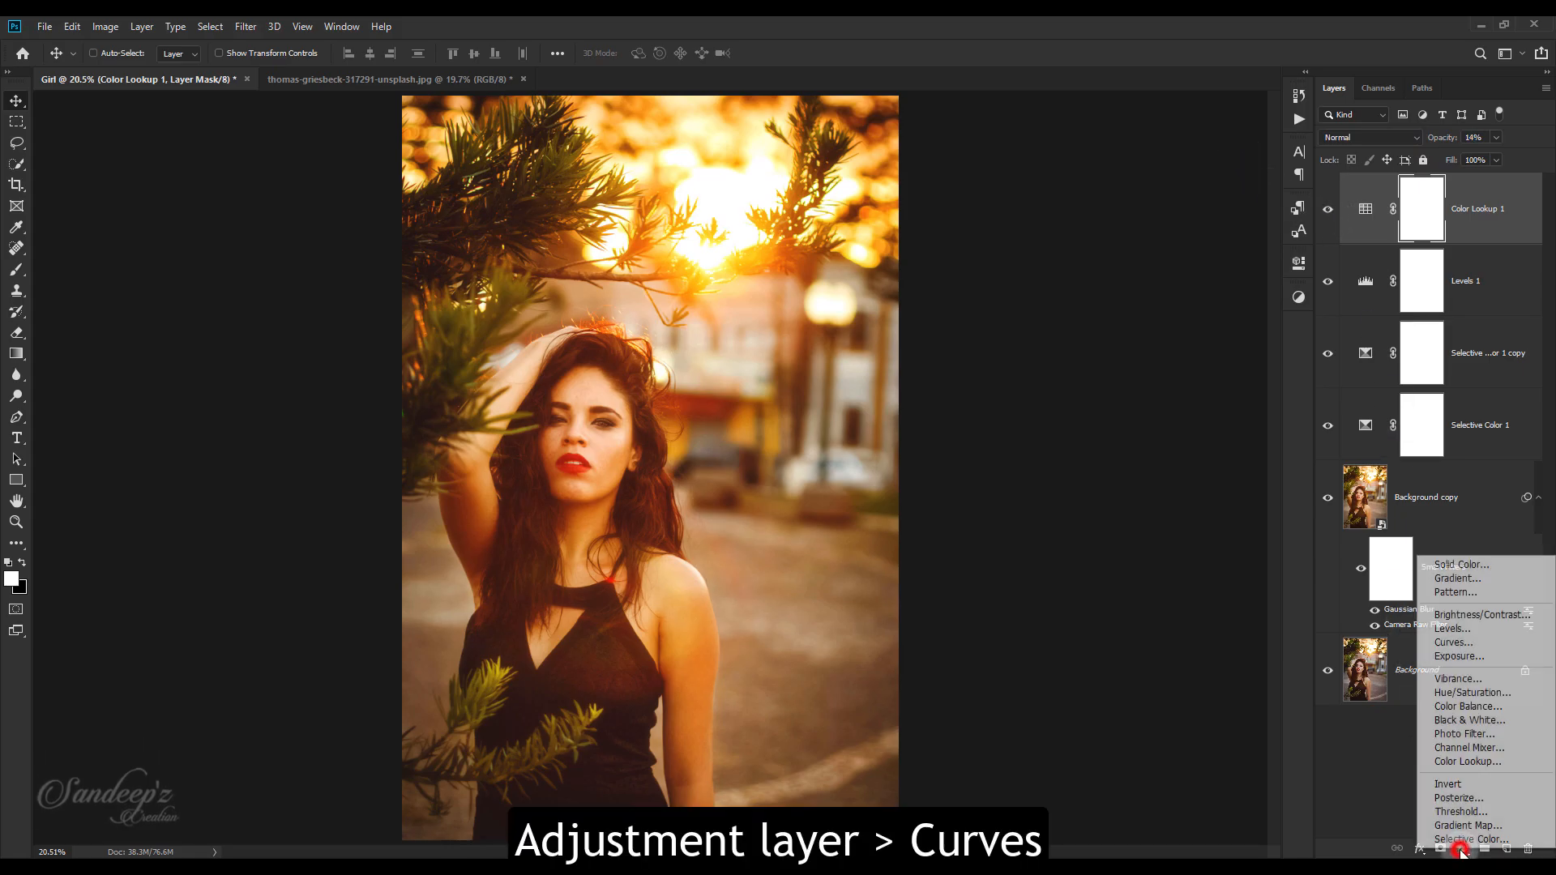
{"action": "left_click", "coordinate": [1466, 645]}
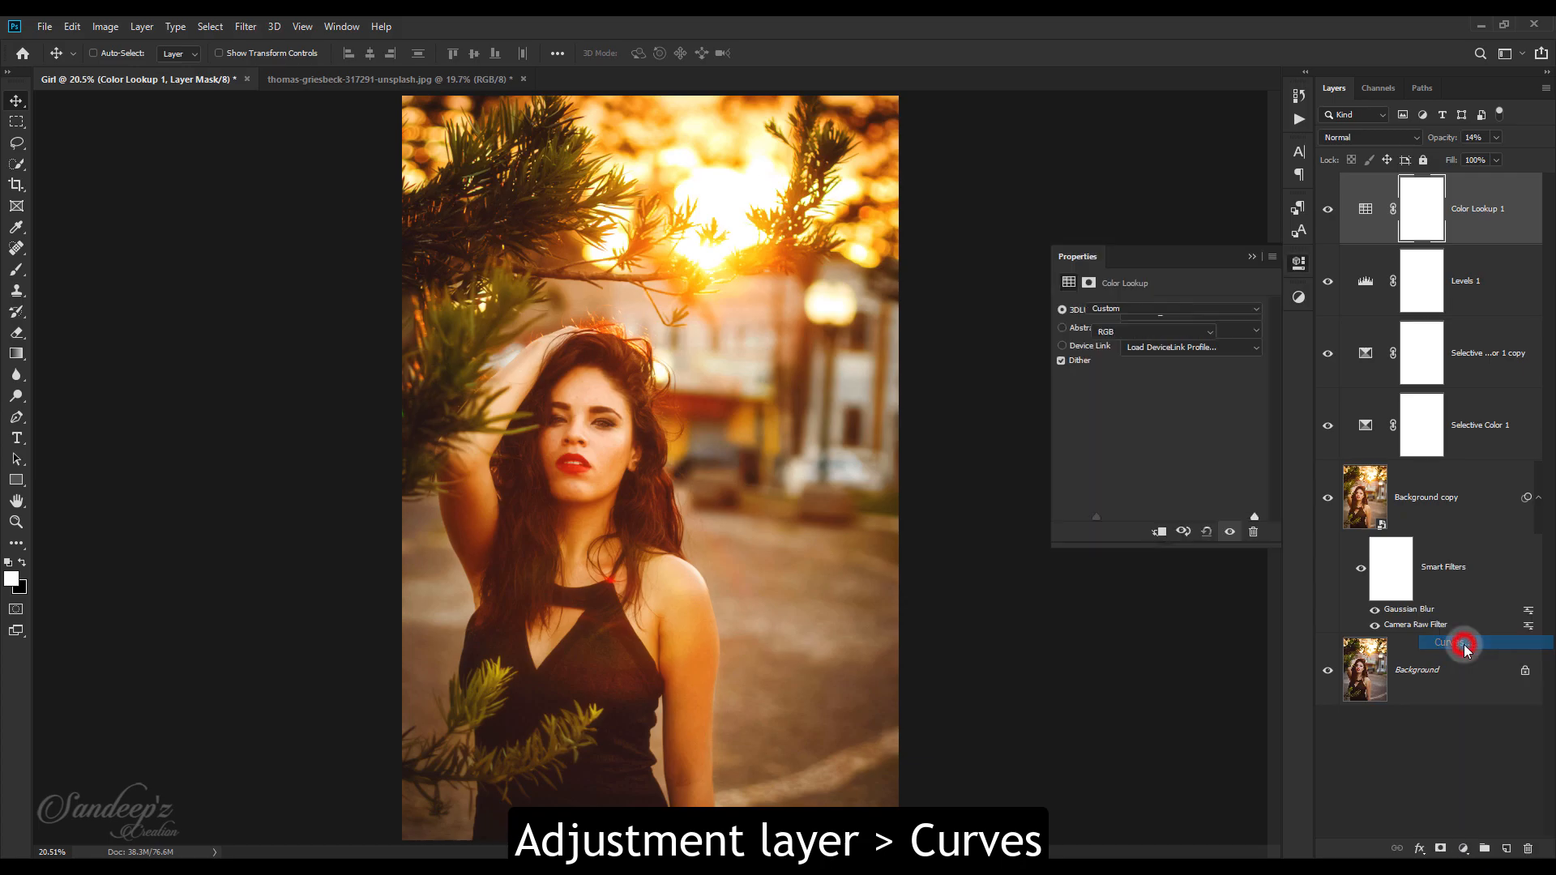
{"action": "left_click_drag", "start_coordinate": [1098, 504], "coordinate": [1097, 495]}
{"action": "left_click", "coordinate": [1152, 449]}
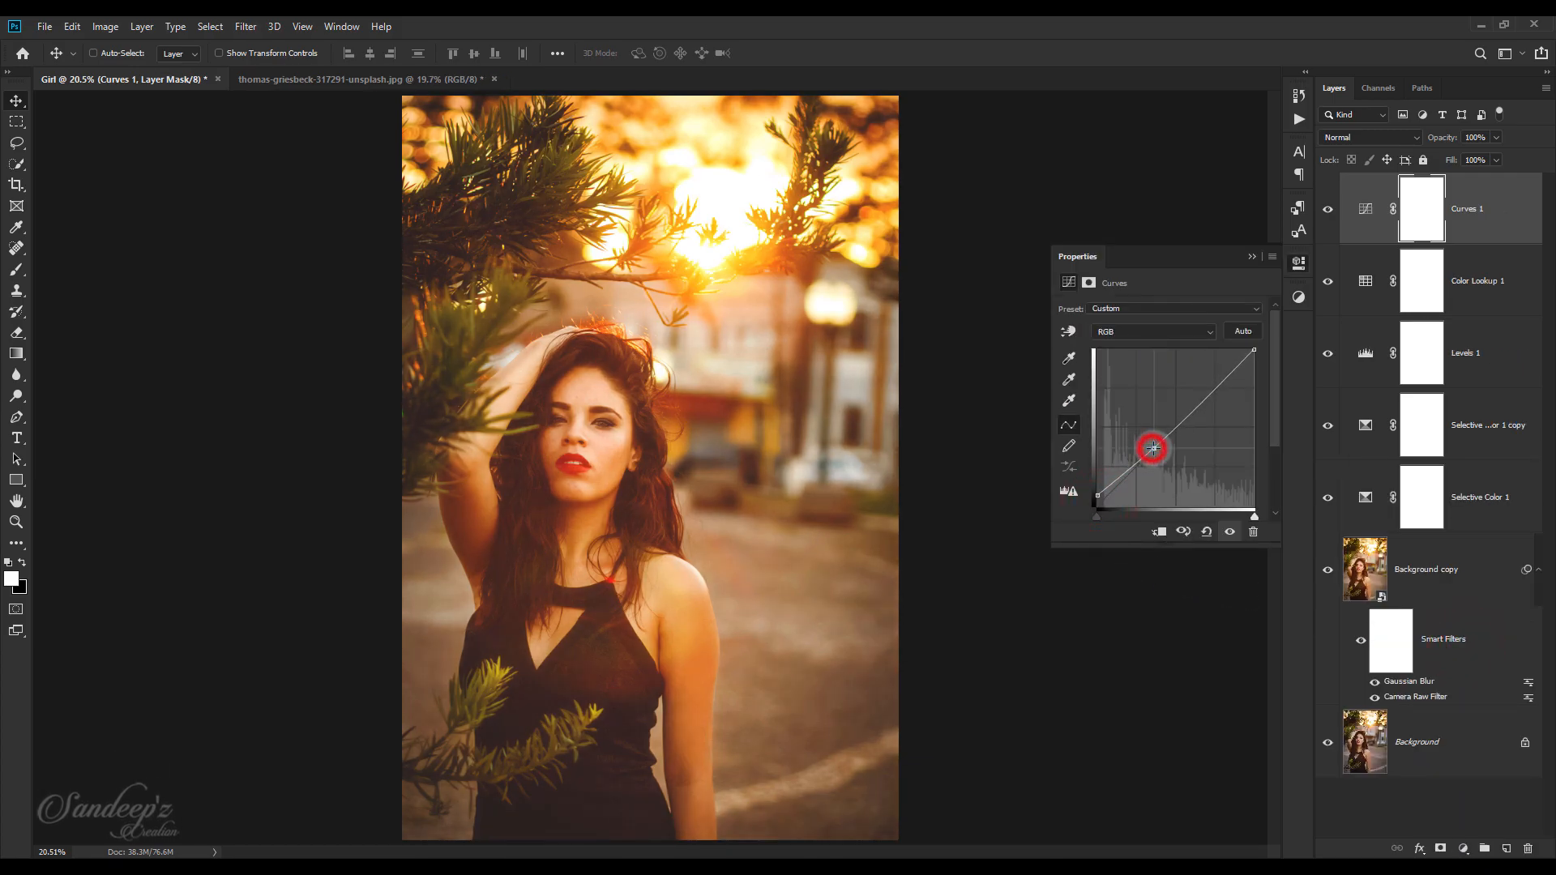
{"action": "left_click", "coordinate": [1097, 492]}
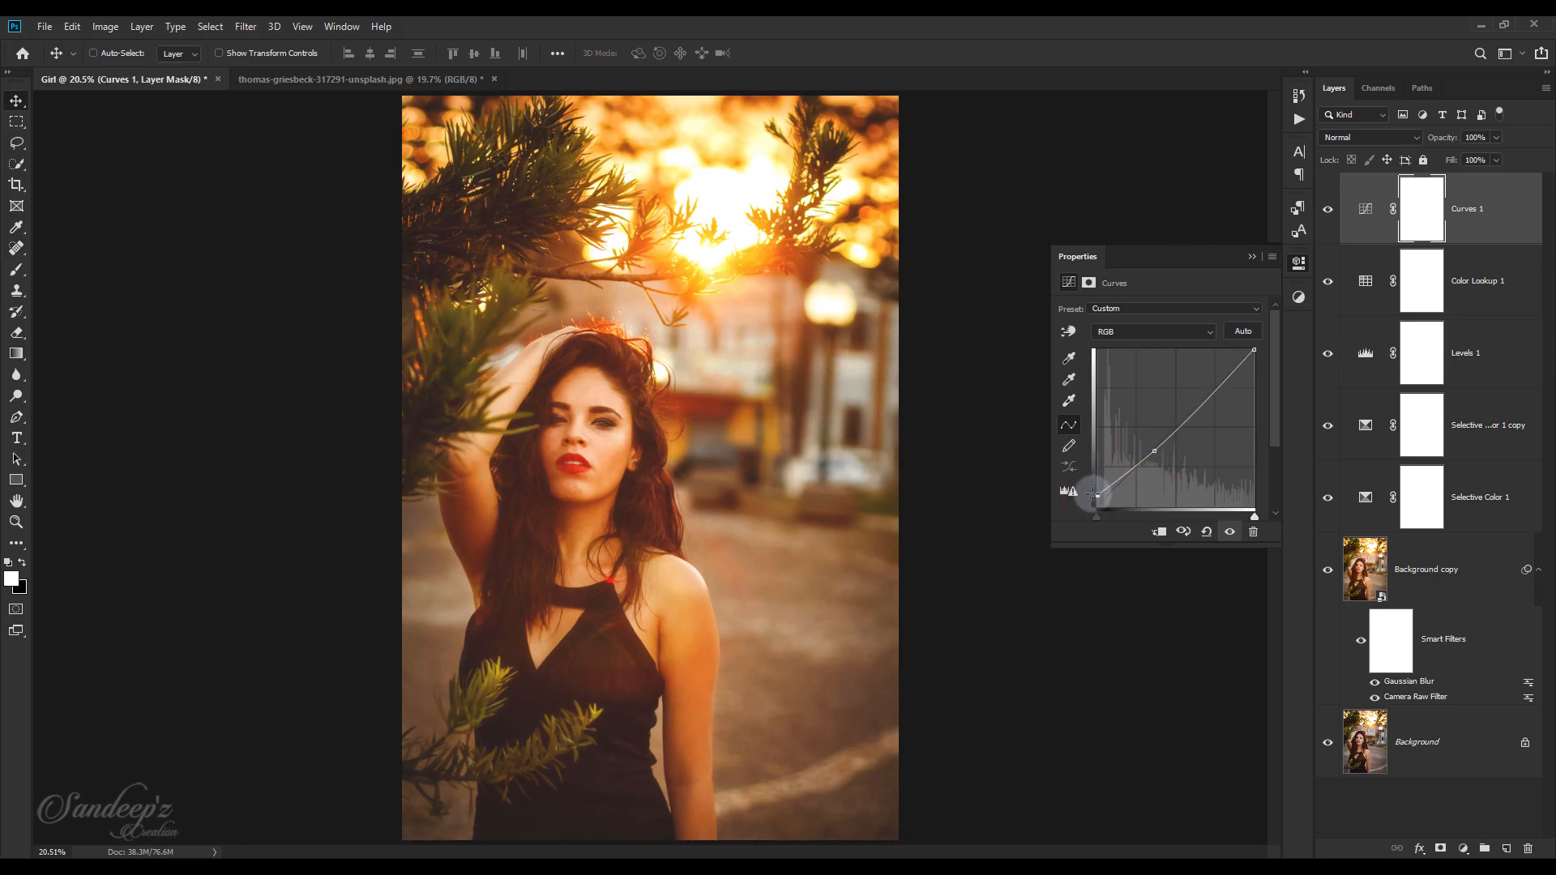
{"action": "left_click", "coordinate": [1252, 257]}
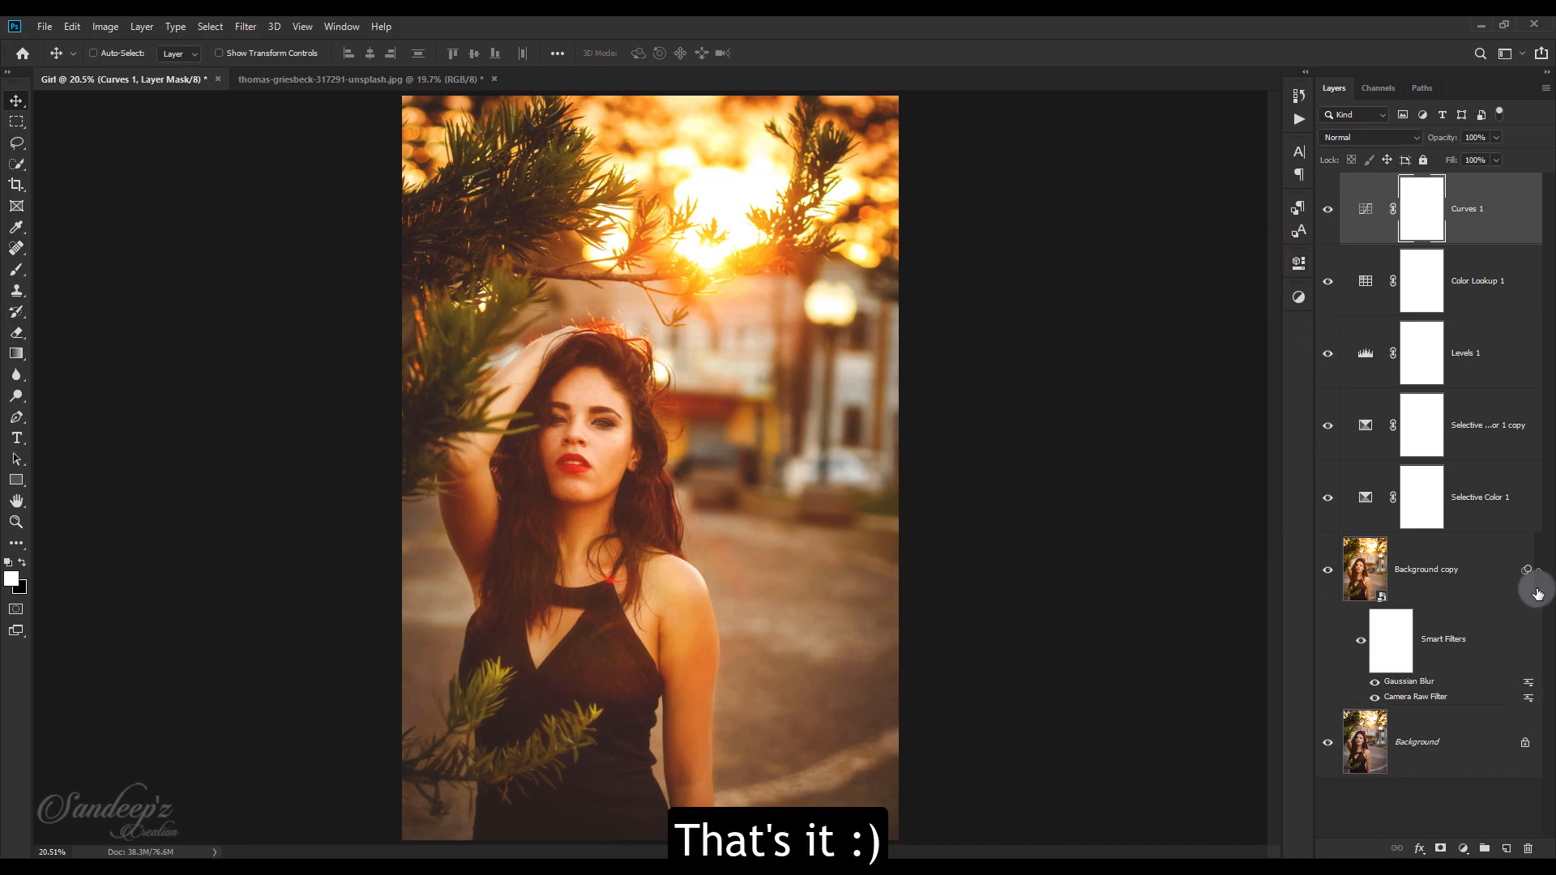
- Collapse the Background copy's smart filters and compare the portrait before and after by isolating and restoring the Background layer repeatedly
{"action": "left_click", "coordinate": [1537, 590]}
{"action": "left_click", "coordinate": [1328, 644], "text": "alt"}
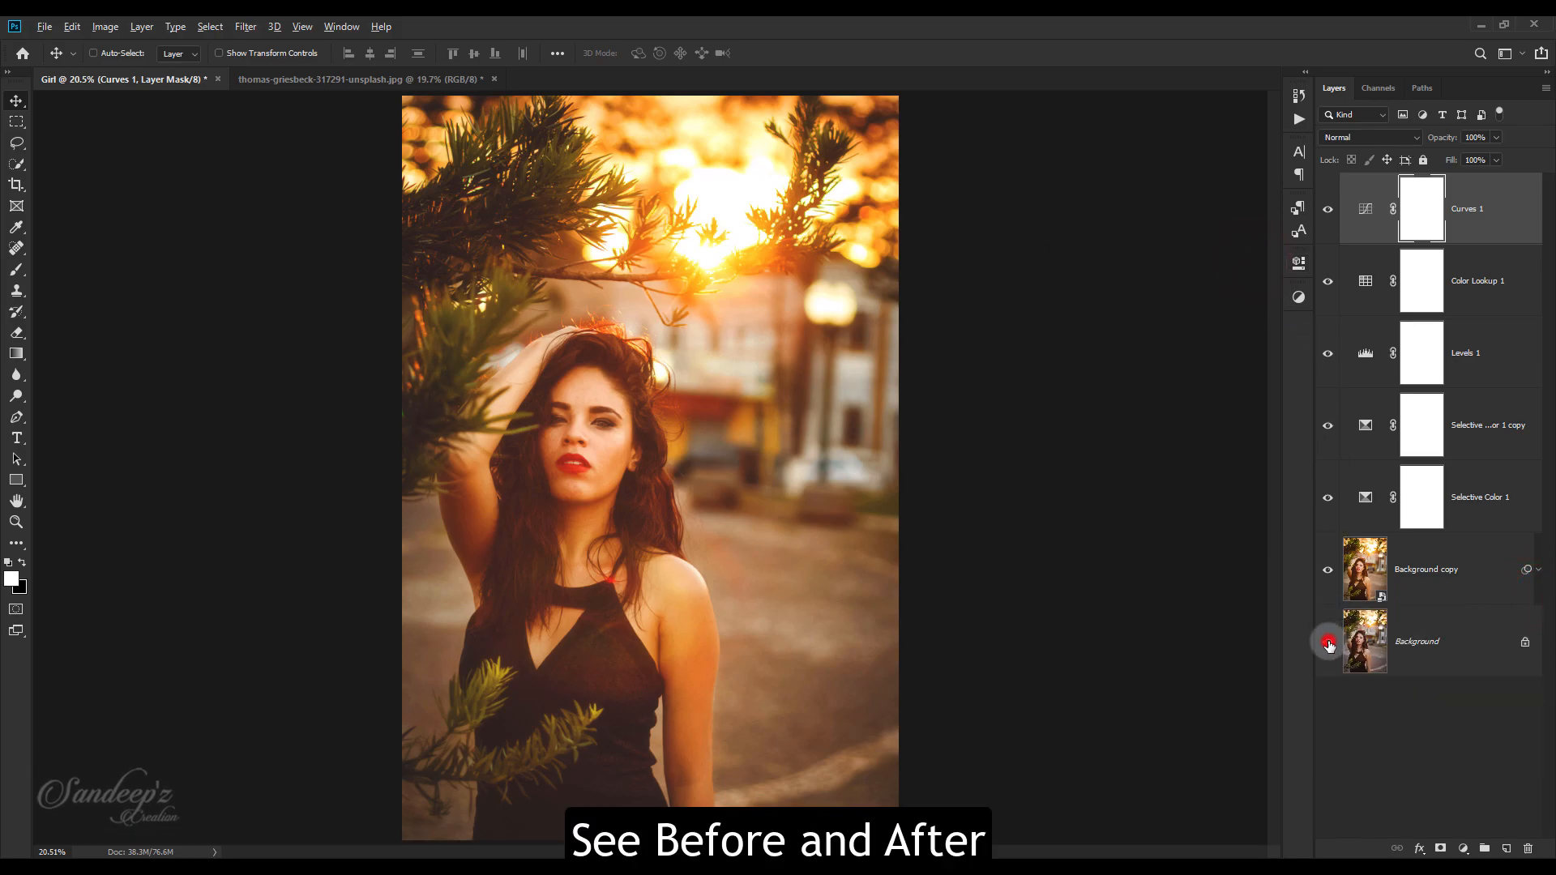
{"action": "left_click", "coordinate": [1328, 644], "text": "alt"}
{"action": "left_click", "coordinate": [1328, 644], "text": "alt"}
{"action": "left_click", "coordinate": [1328, 643], "text": "alt"}
{"action": "left_click", "coordinate": [1328, 644], "text": "alt"}
{"action": "left_click", "coordinate": [1328, 644], "text": "alt"}
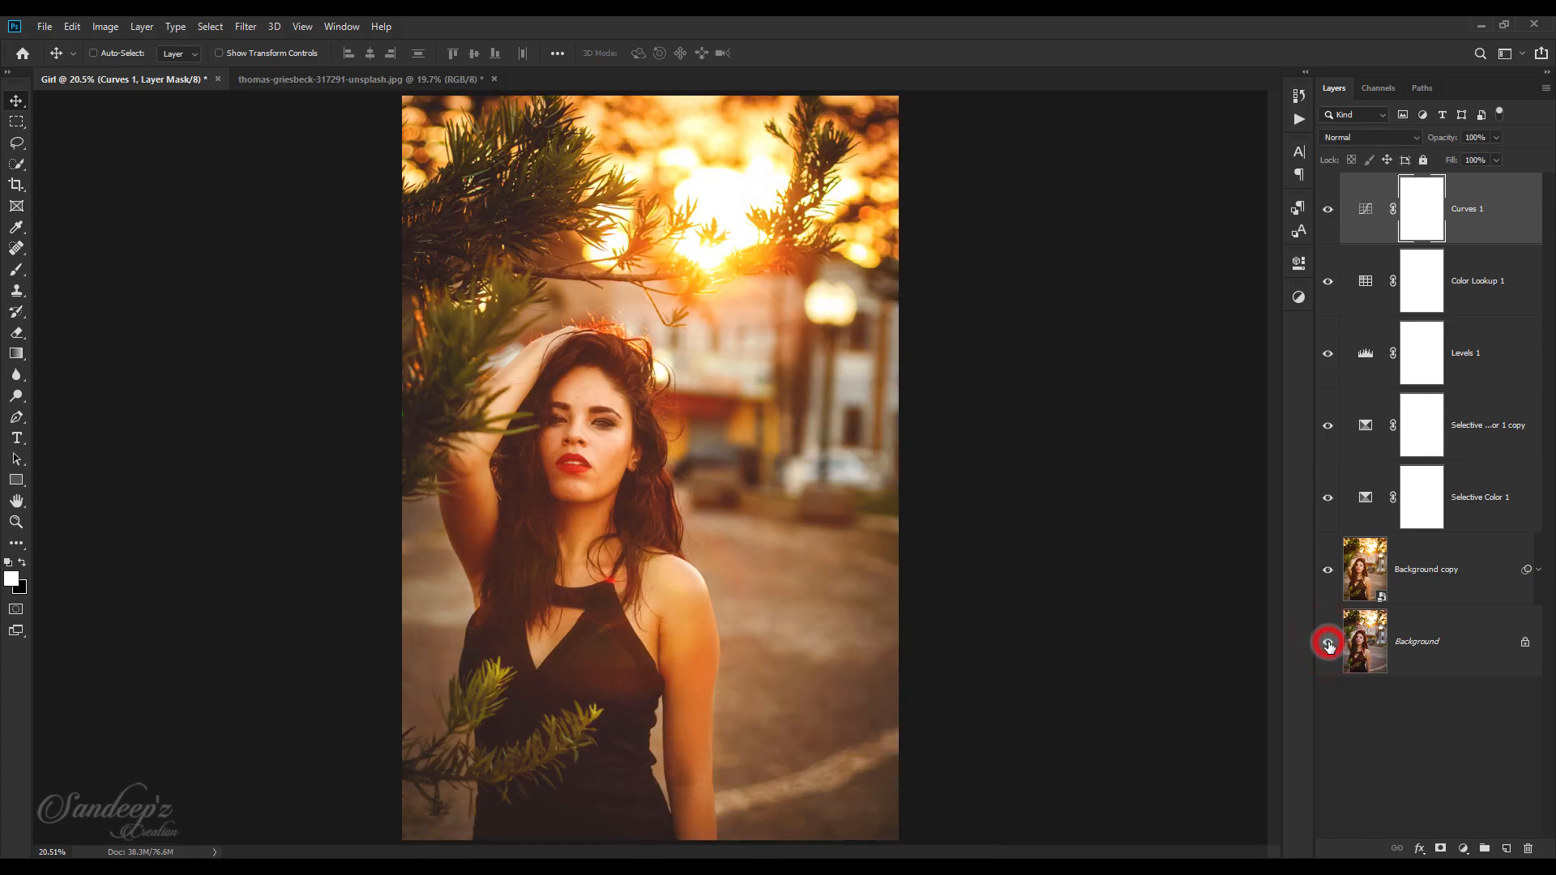
{"action": "left_click", "coordinate": [1328, 643], "text": "alt"}
{"action": "left_click", "coordinate": [1328, 643], "text": "alt"}
{"action": "left_click", "coordinate": [1329, 644], "text": "alt"}
{"action": "left_click", "coordinate": [1328, 643], "text": "alt"}
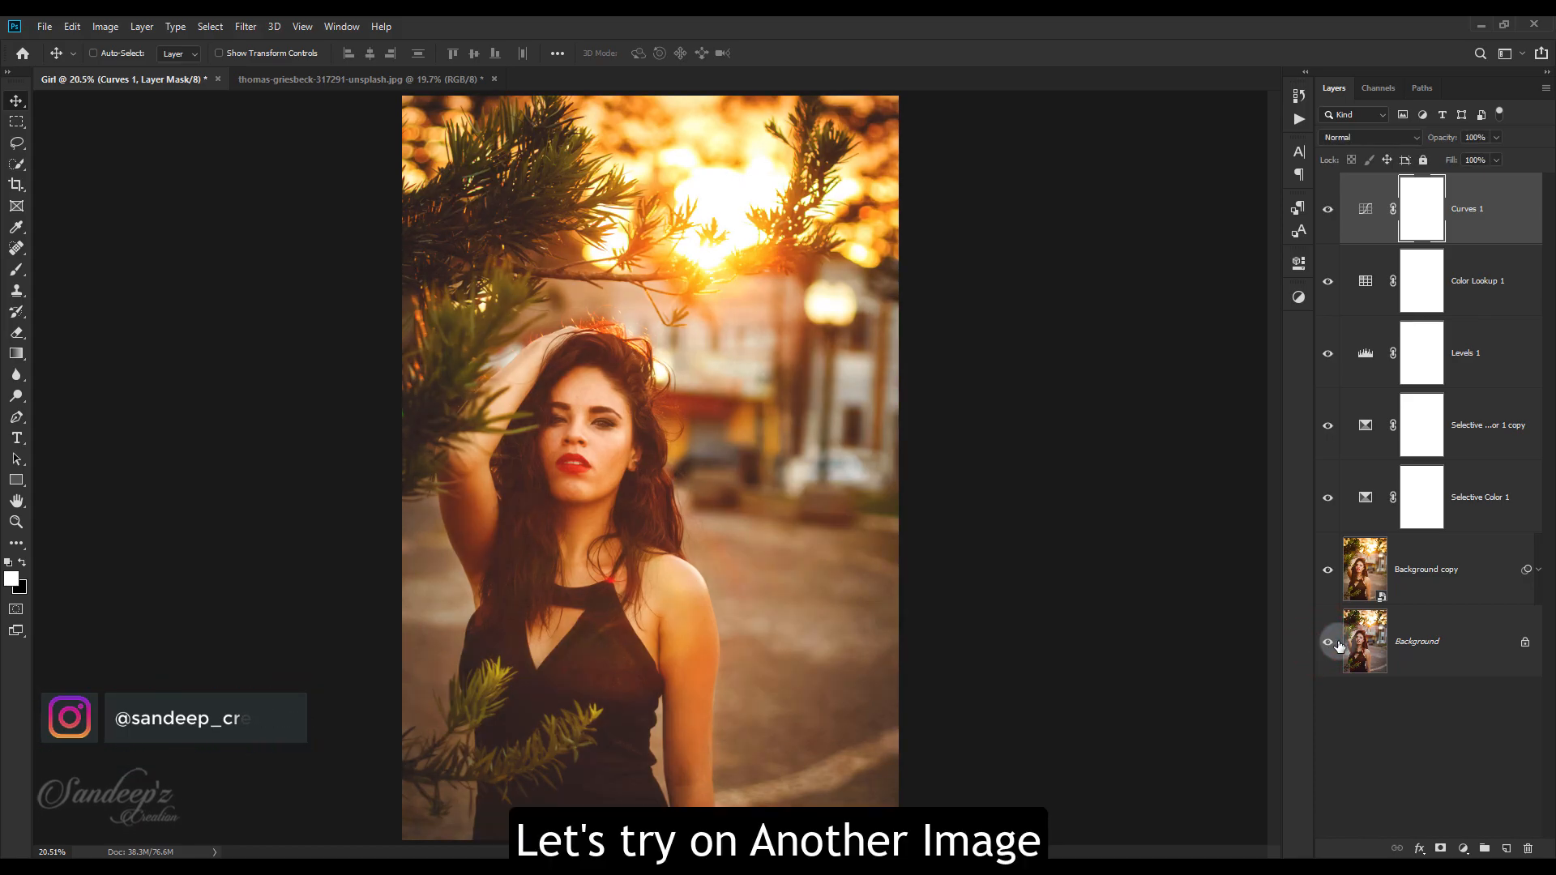
- Switch to the other open photo of the woman in the meadow and display the available actions
{"action": "left_click", "coordinate": [407, 78]}
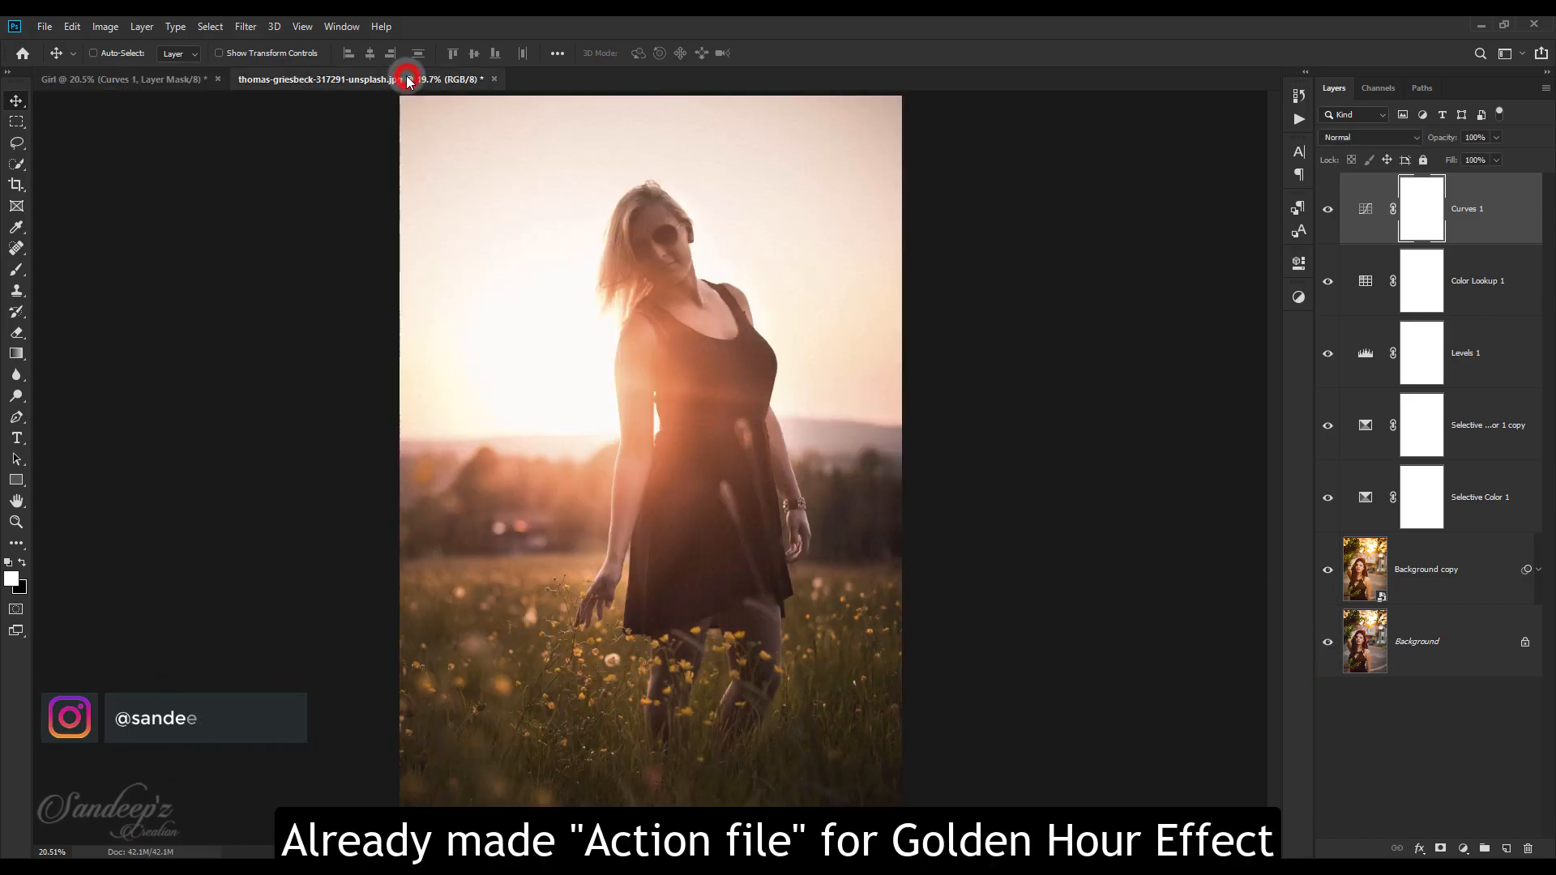
{"action": "left_click", "coordinate": [333, 28]}
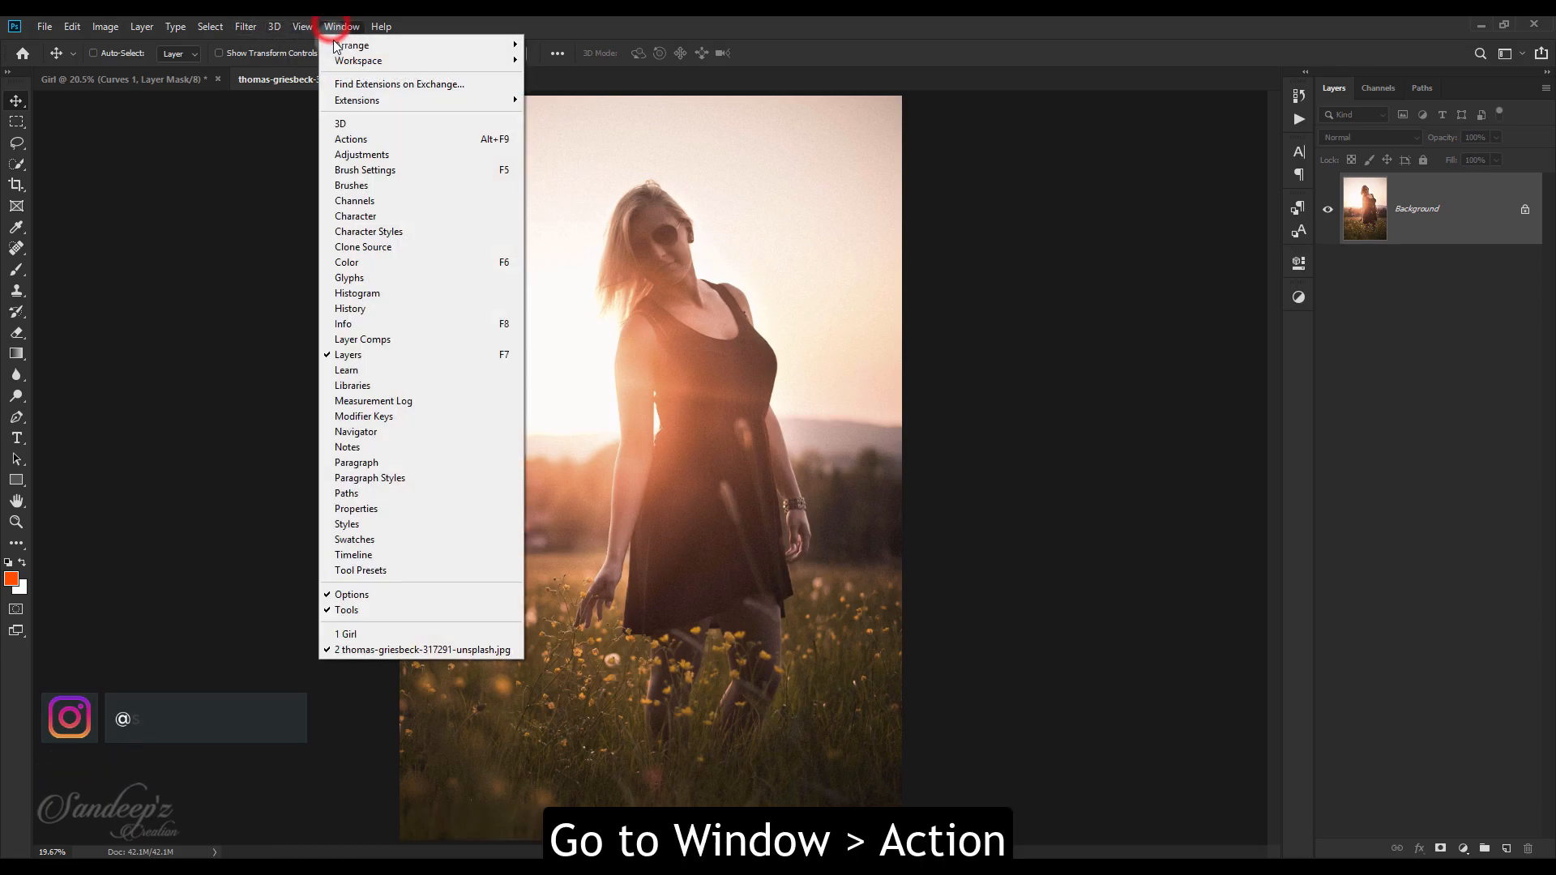
{"action": "left_click", "coordinate": [344, 142]}
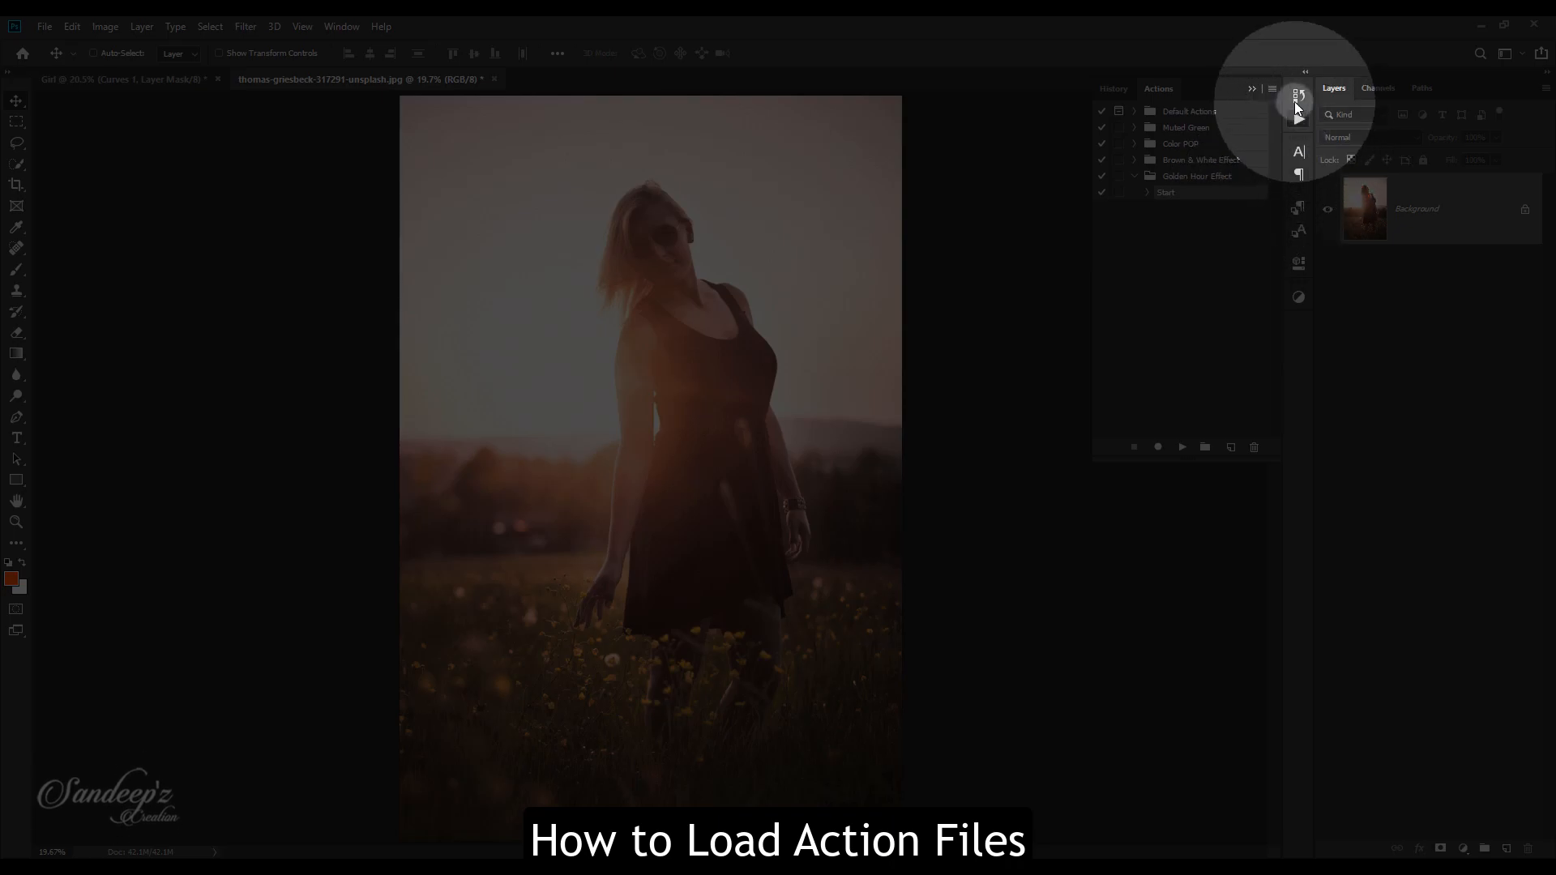
{"action": "left_click", "coordinate": [1272, 89]}
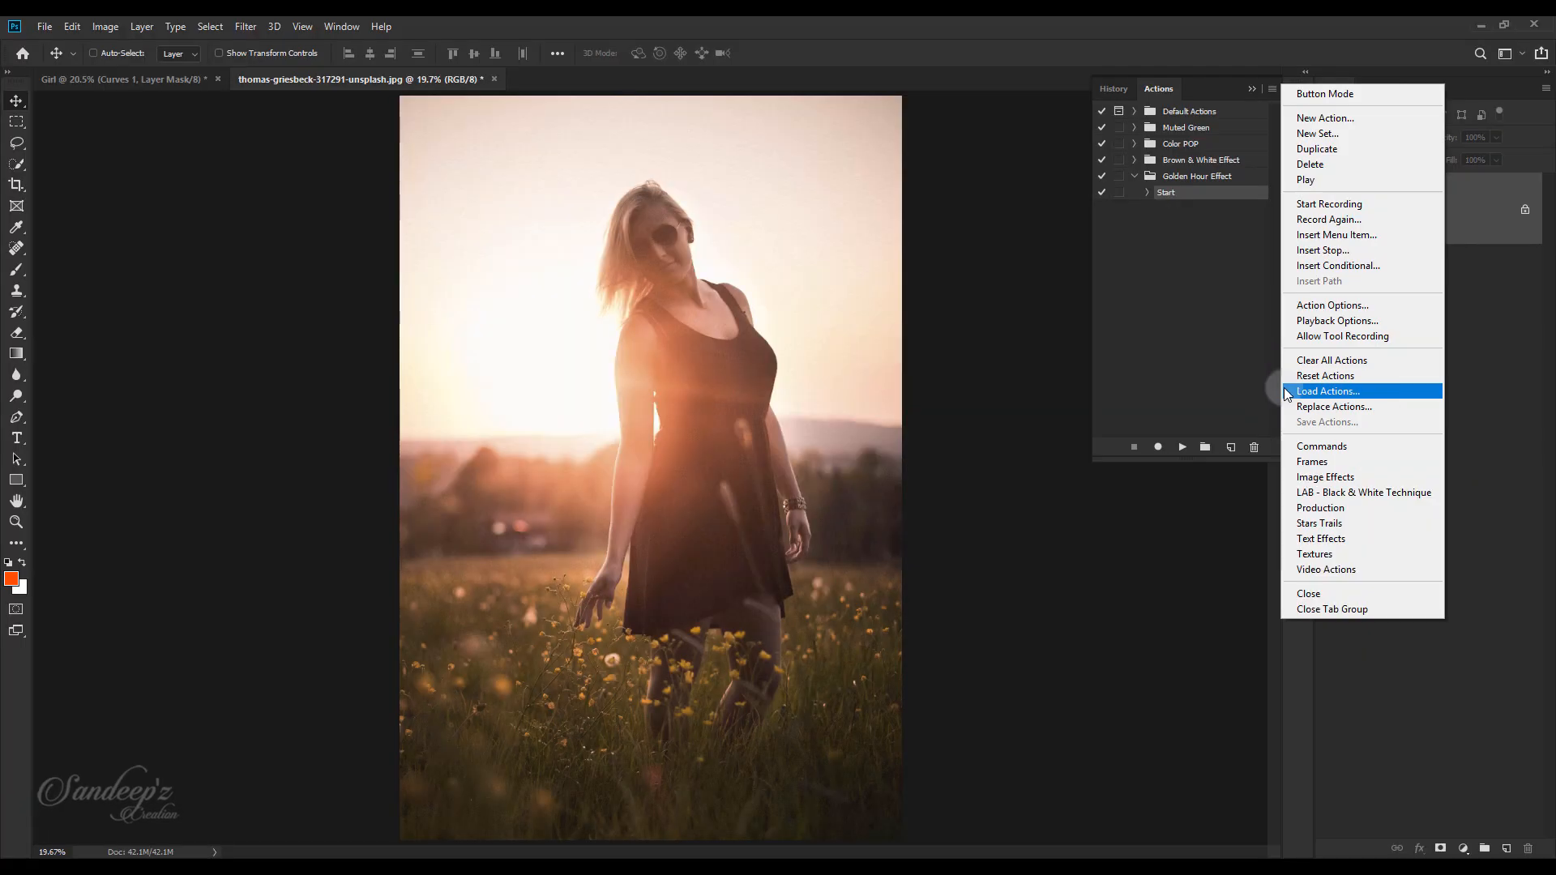
{"action": "left_click", "coordinate": [1228, 376]}
- Play the Start action from the Golden Hour Effect set on the meadow photo, and collapse the actions list
{"action": "left_click", "coordinate": [1185, 179]}
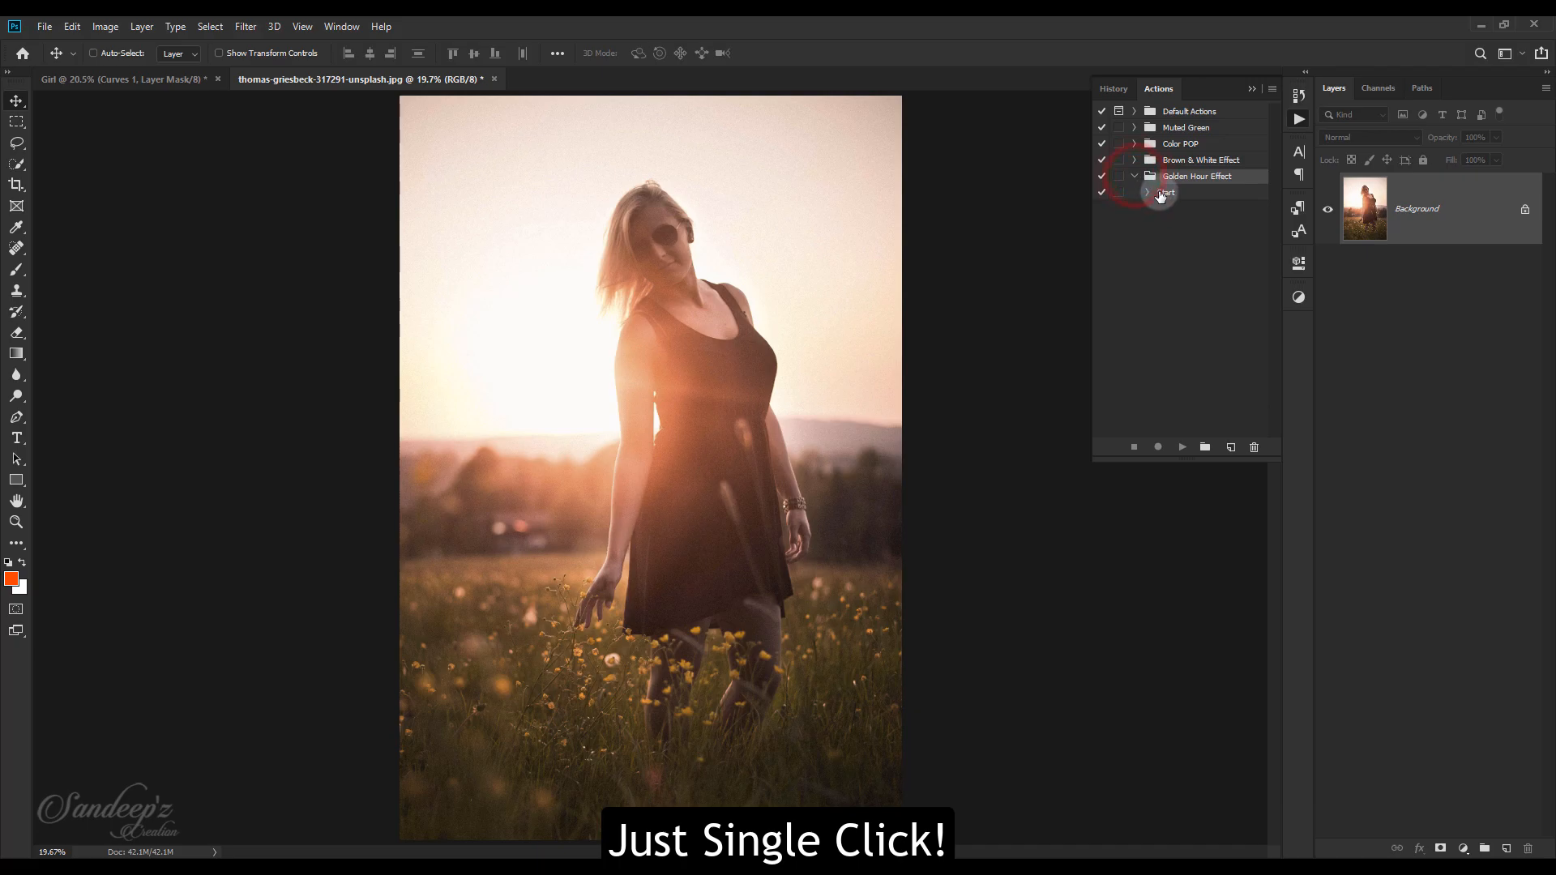
{"action": "left_click", "coordinate": [1161, 193]}
{"action": "left_click", "coordinate": [1182, 448]}
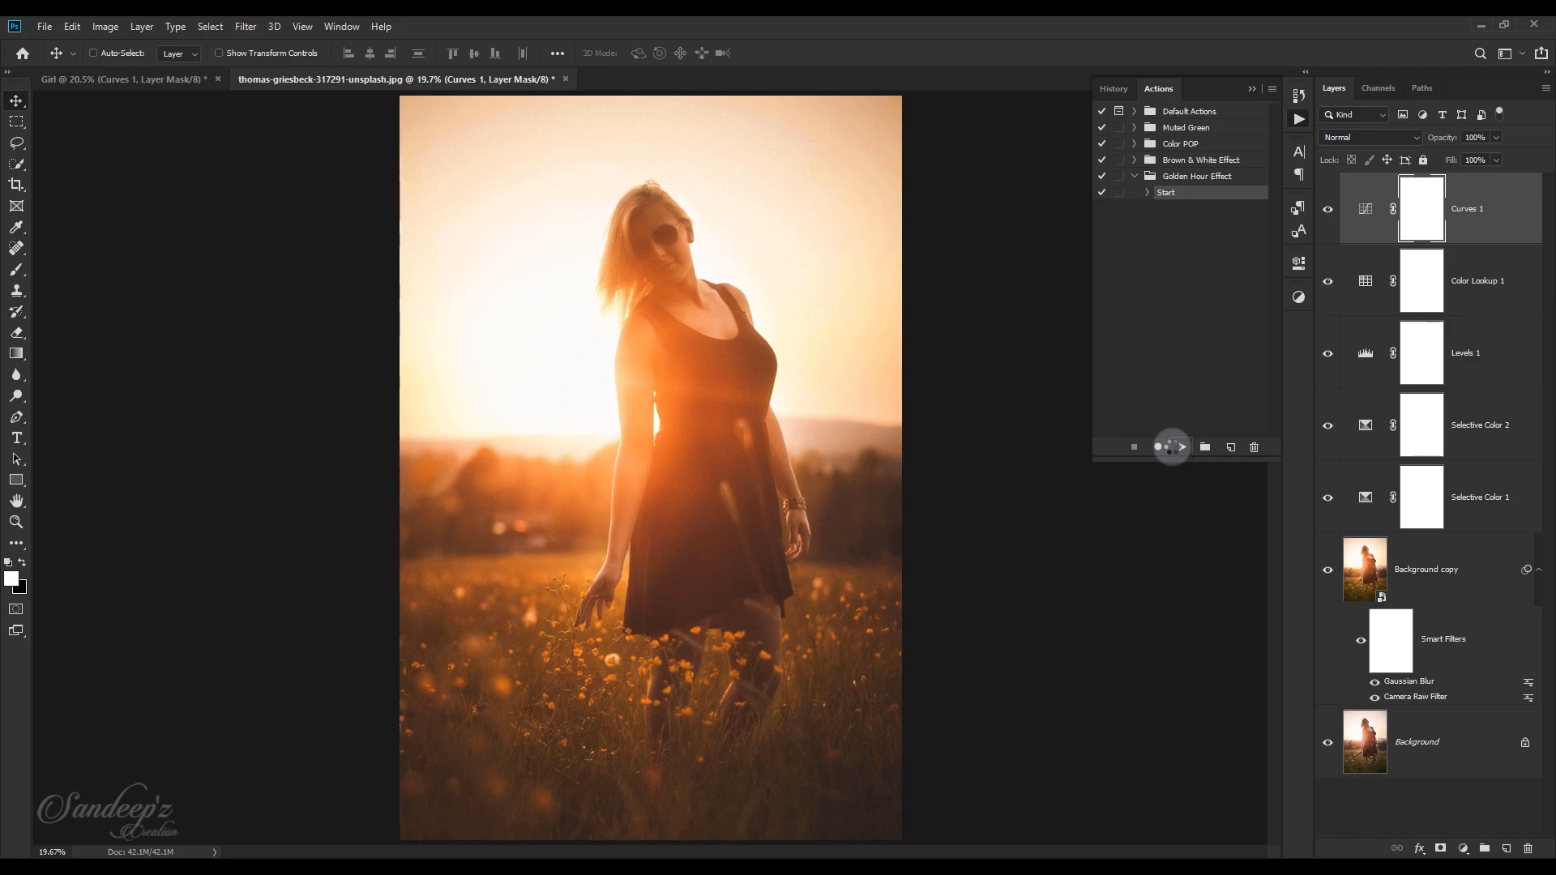
{"action": "left_click", "coordinate": [1253, 90]}
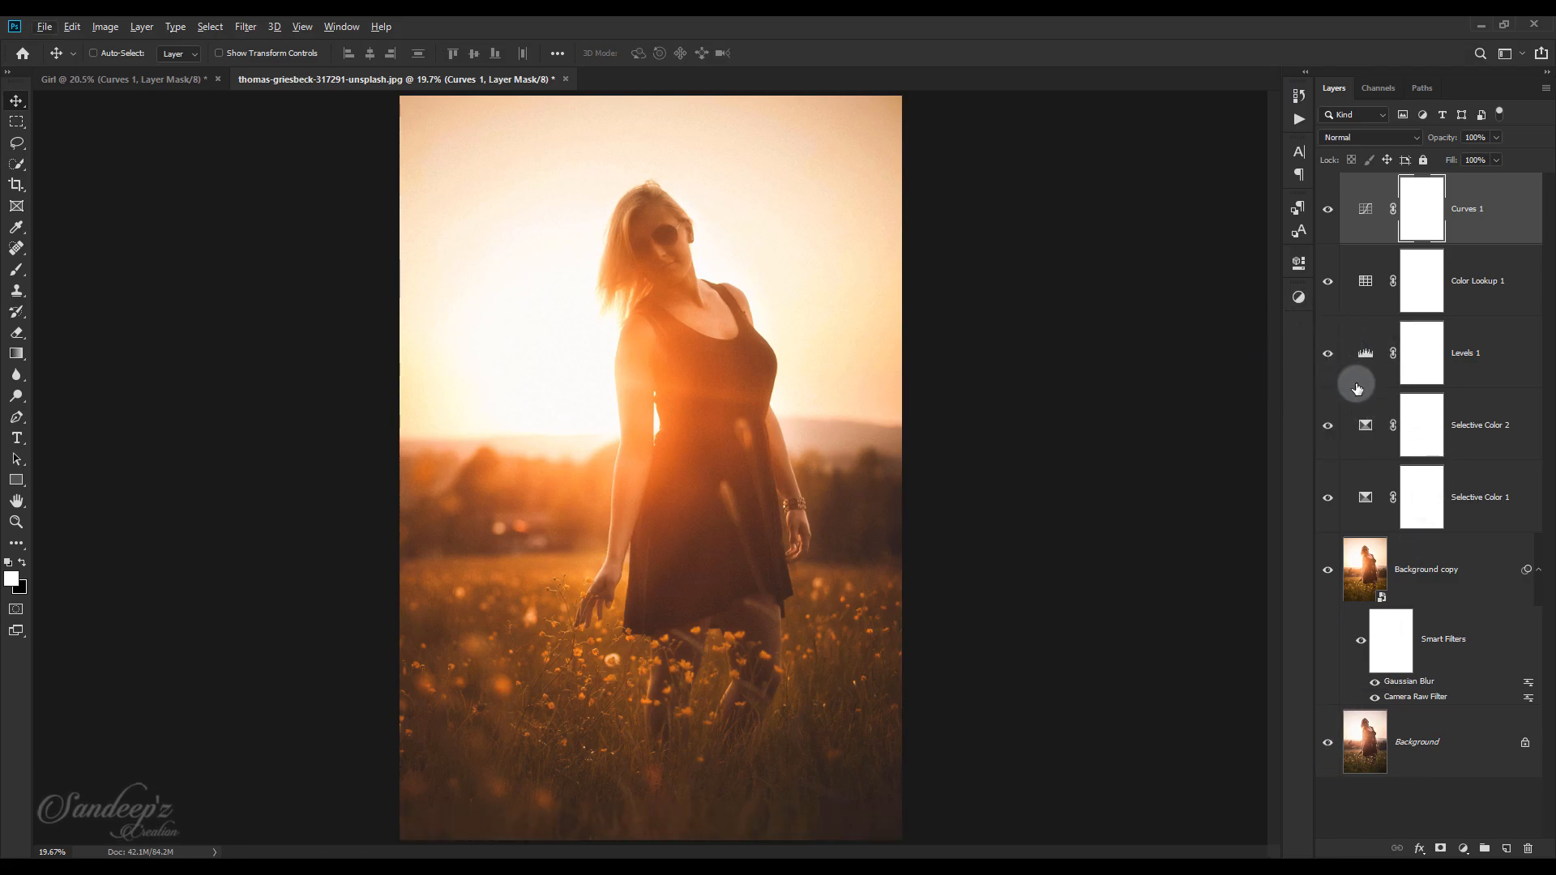
- Compare the meadow photo before and after the effect by toggling the visibility of all layers above the Background
{"action": "left_click", "coordinate": [1326, 746]}
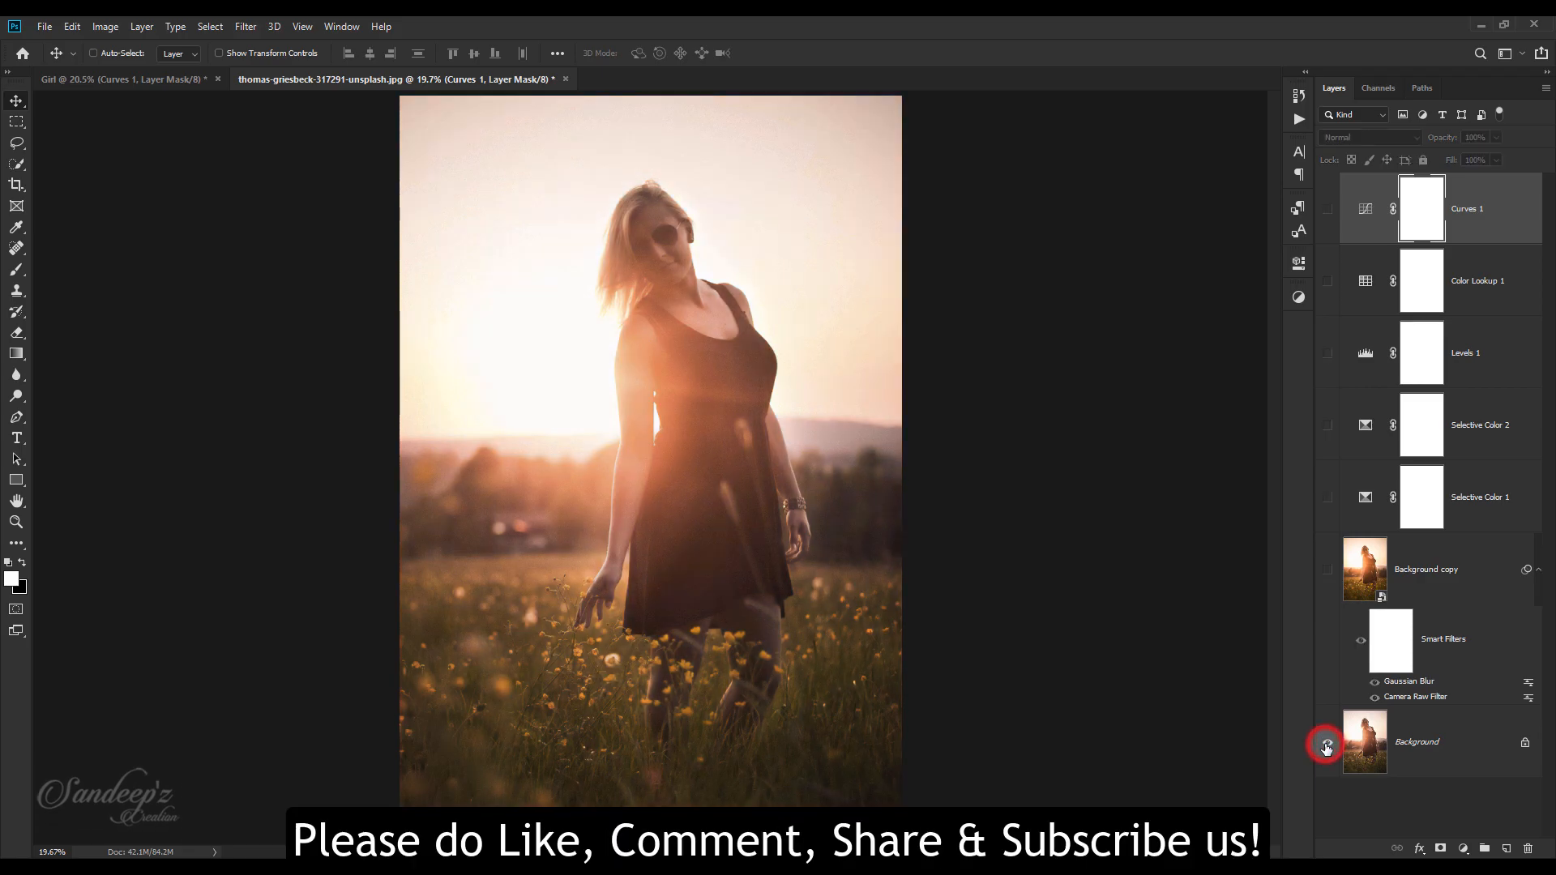
{"action": "left_click", "coordinate": [1326, 746], "text": "alt"}
{"action": "left_click", "coordinate": [1326, 746], "text": "alt"}
{"action": "left_click", "coordinate": [1326, 746], "text": "alt"}
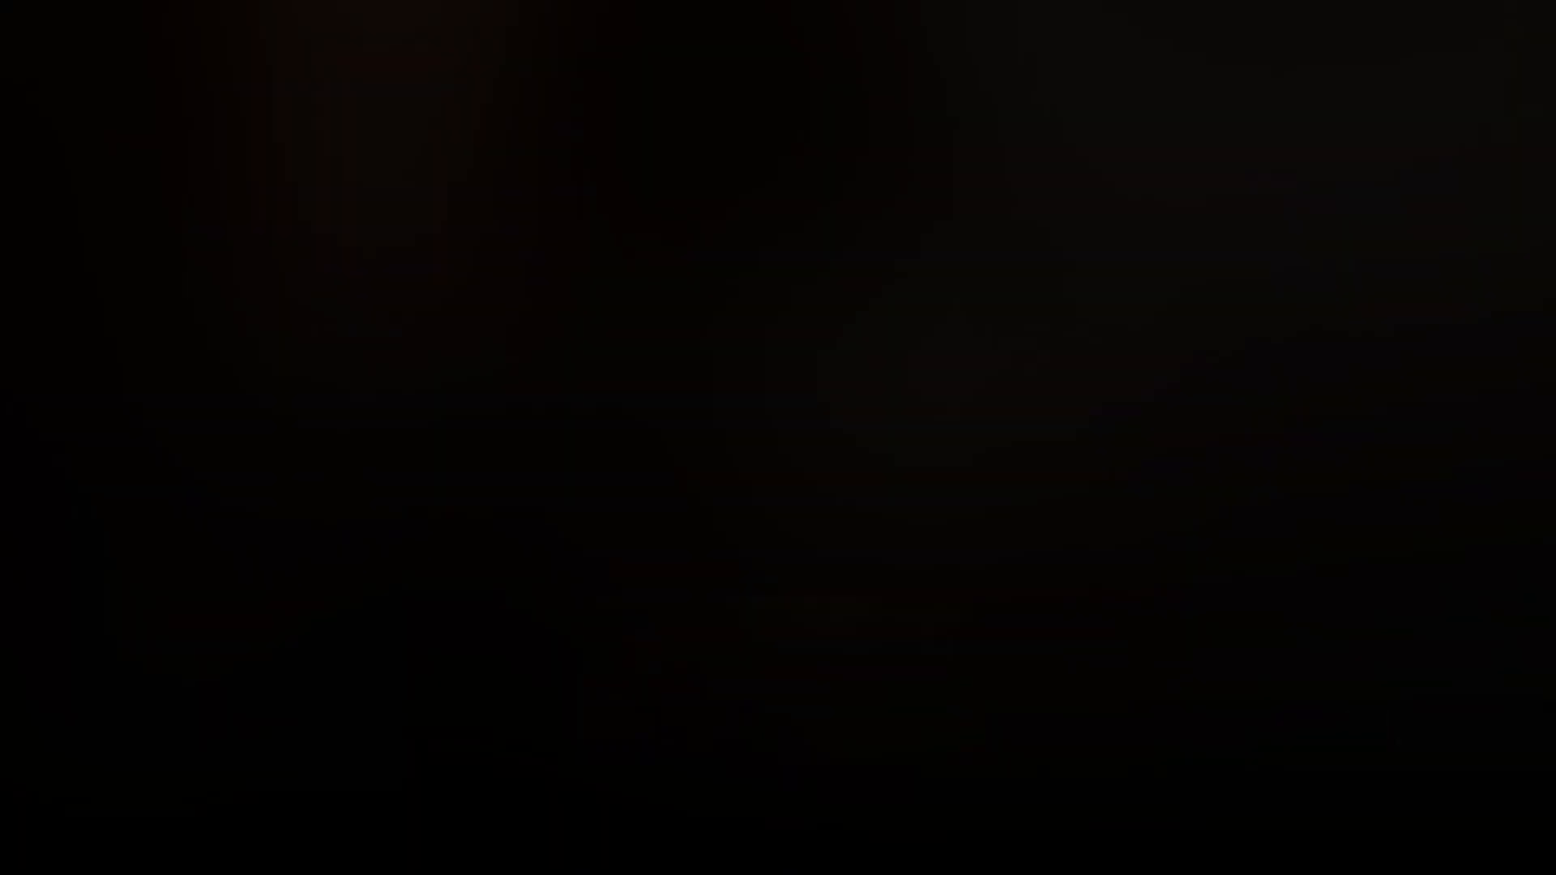